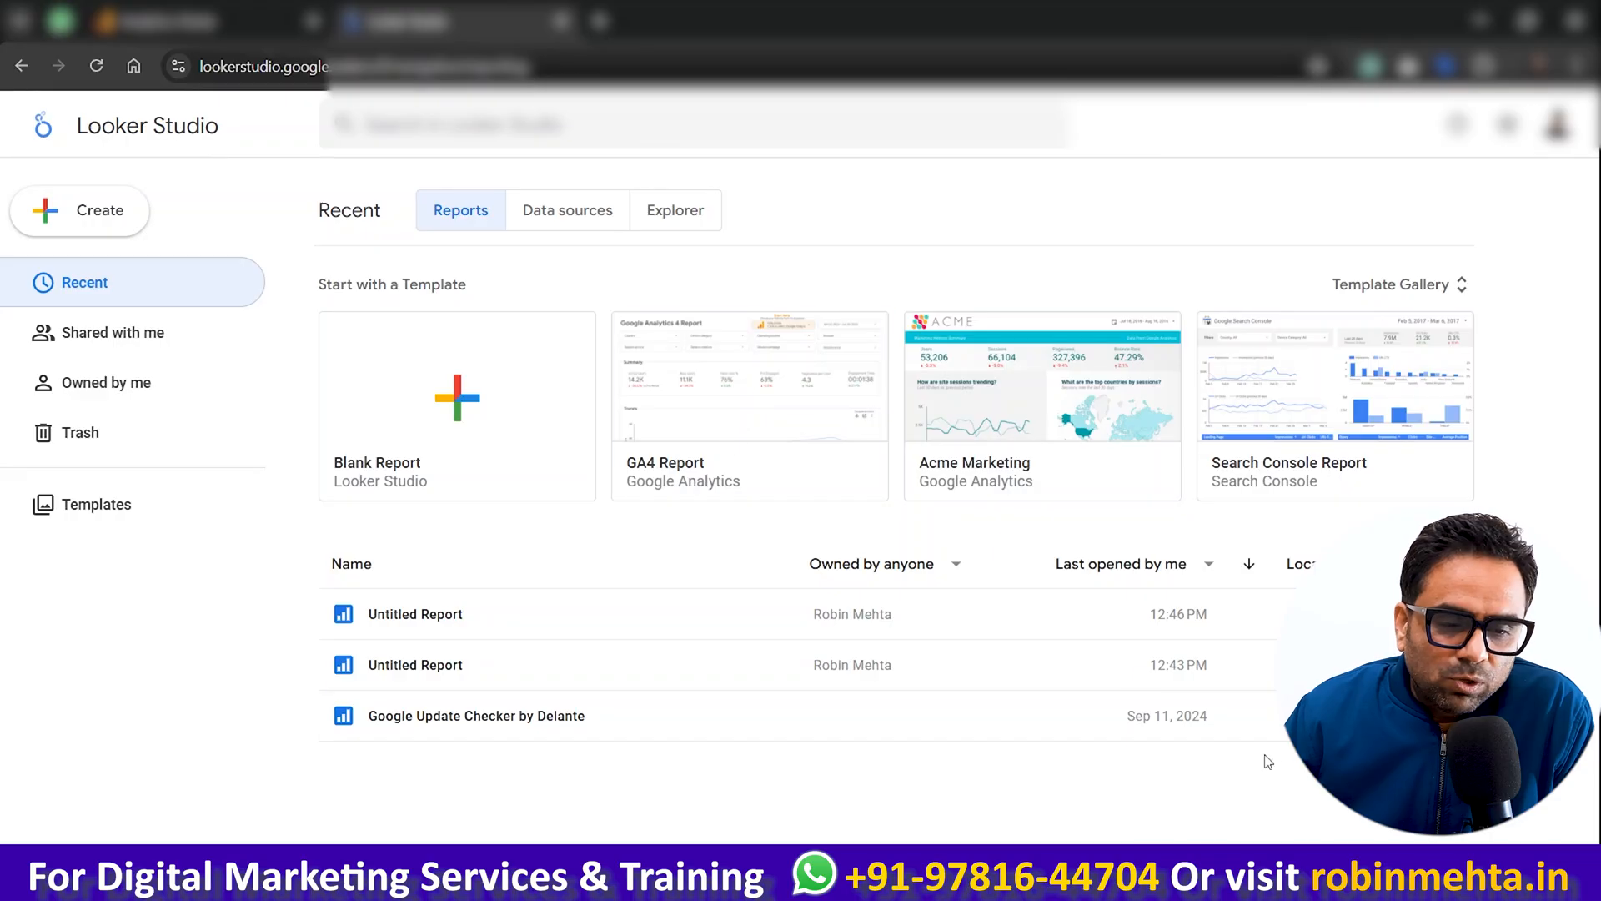
Step: Create a new report
{"action": "left_click", "coordinate": [99, 210]}
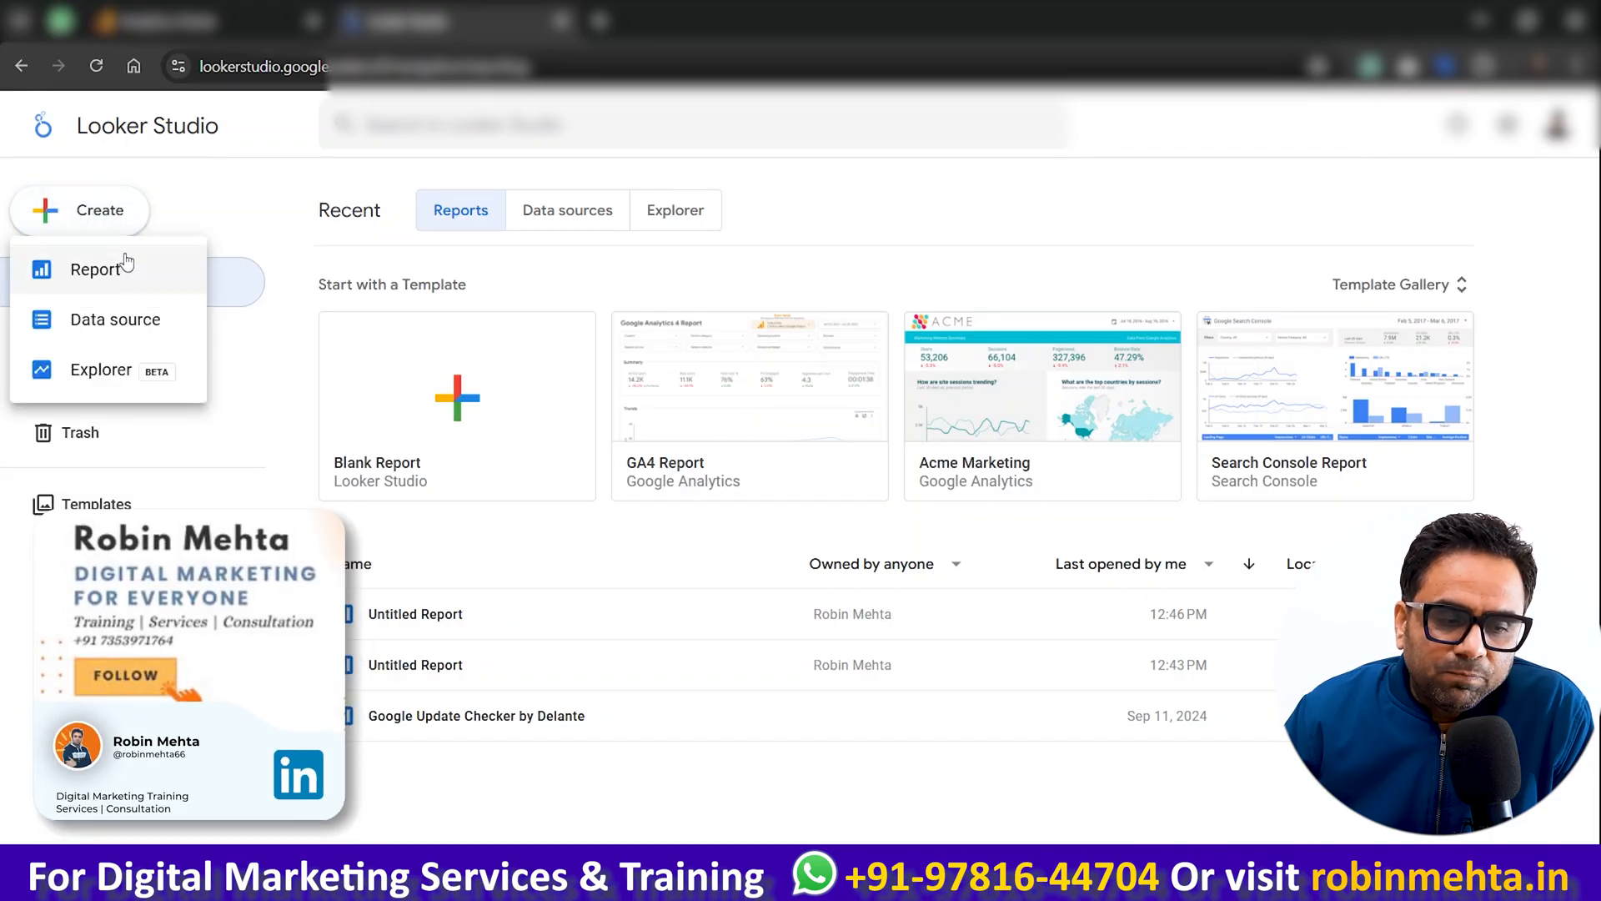
{"action": "key", "text": "Escape"}
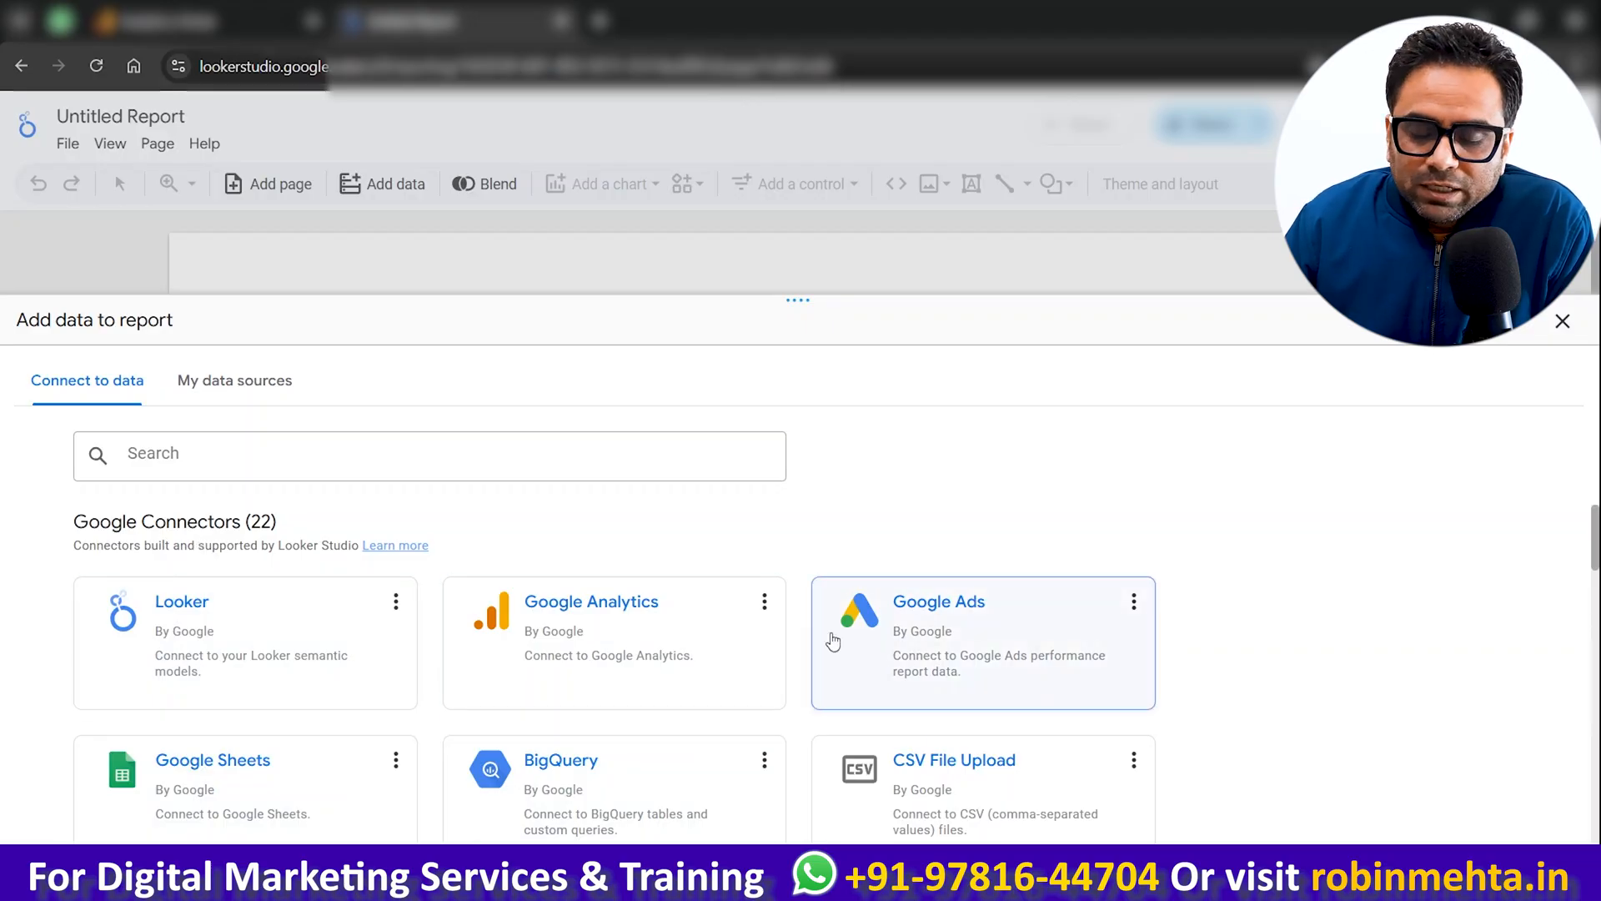
Step: Browse the Google connectors and partner connectors available for adding data to the report
{"action": "scroll", "coordinate": [704, 656], "scroll_direction": "down", "scroll_amount": 3}
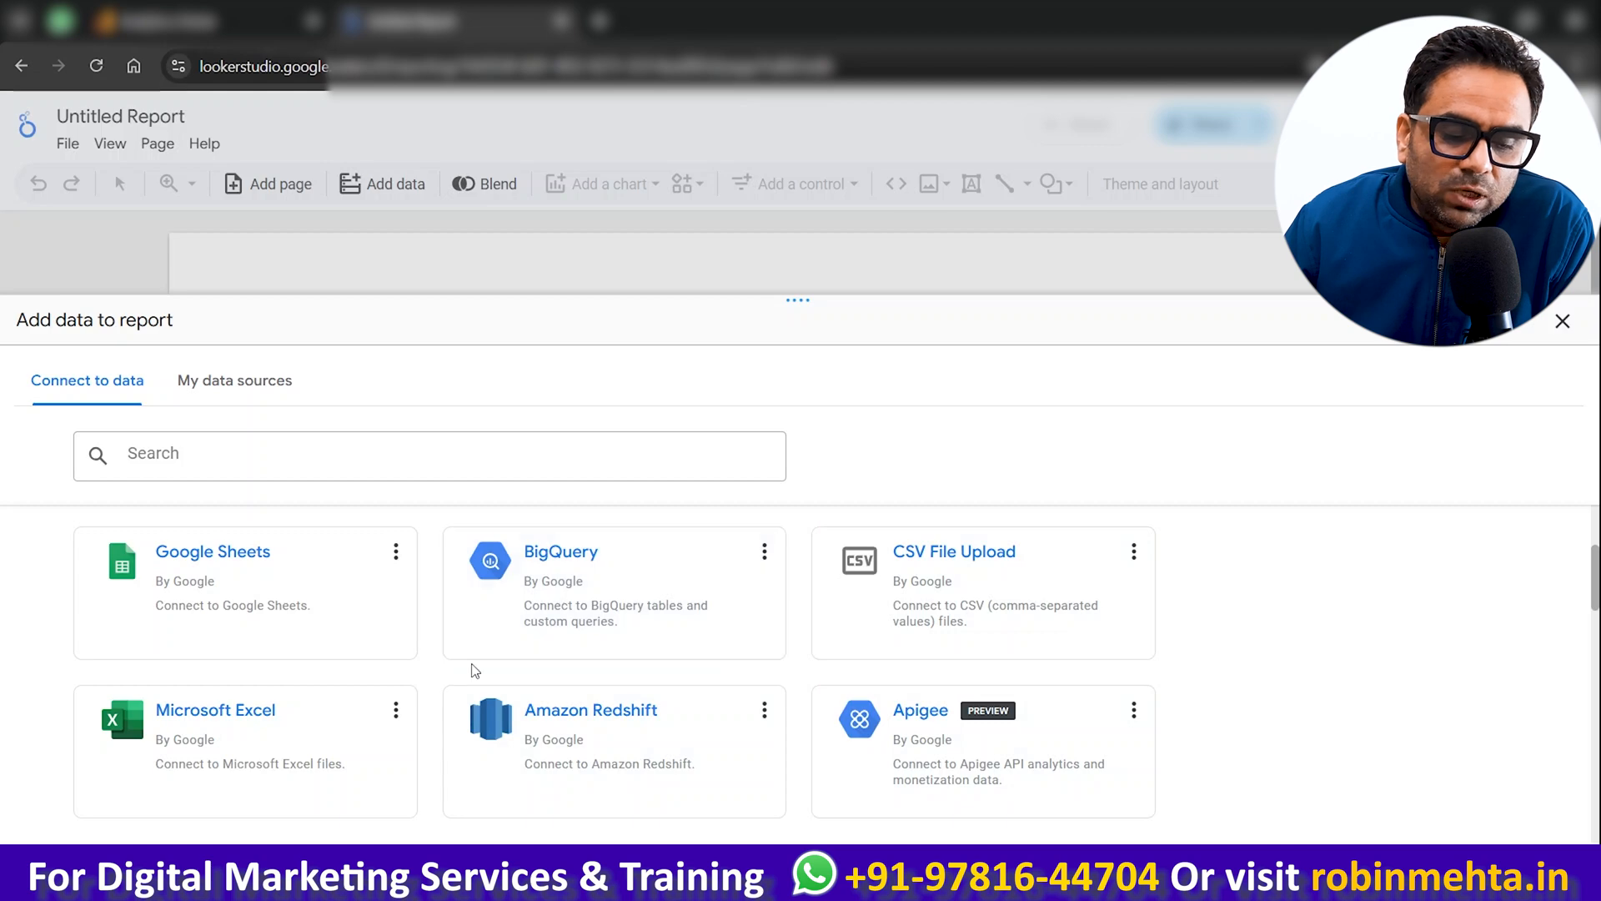
{"action": "scroll", "coordinate": [473, 670], "scroll_direction": "down", "scroll_amount": 3}
{"action": "scroll", "coordinate": [474, 669], "scroll_direction": "down", "scroll_amount": 1}
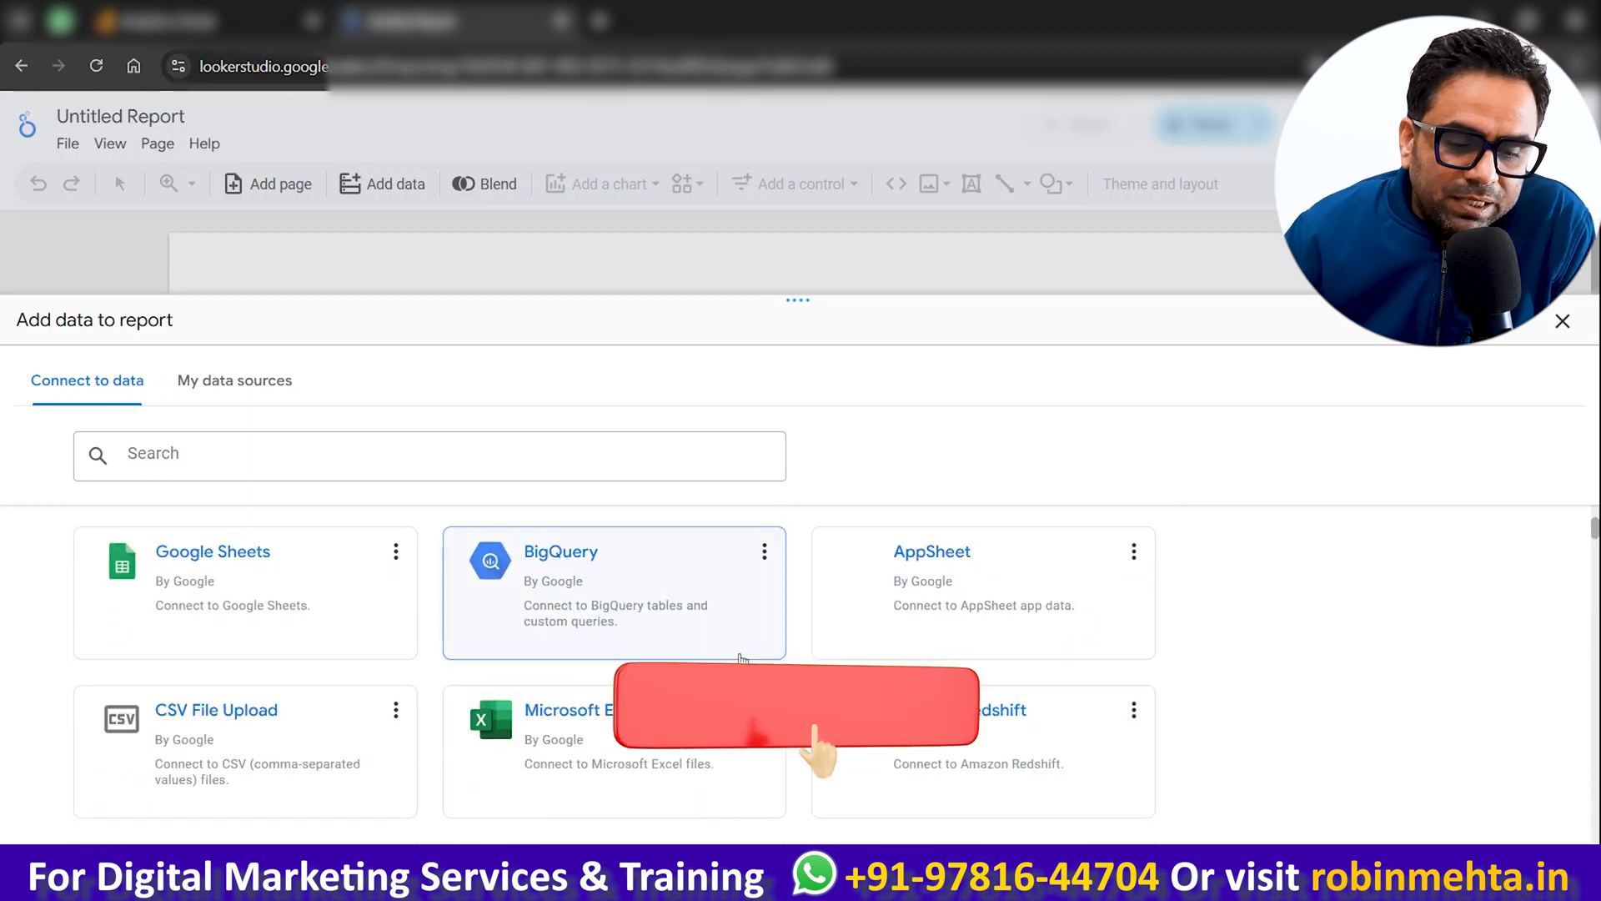
{"action": "scroll", "coordinate": [738, 659], "scroll_direction": "down", "scroll_amount": 5}
{"action": "scroll", "coordinate": [881, 665], "scroll_direction": "down", "scroll_amount": 7}
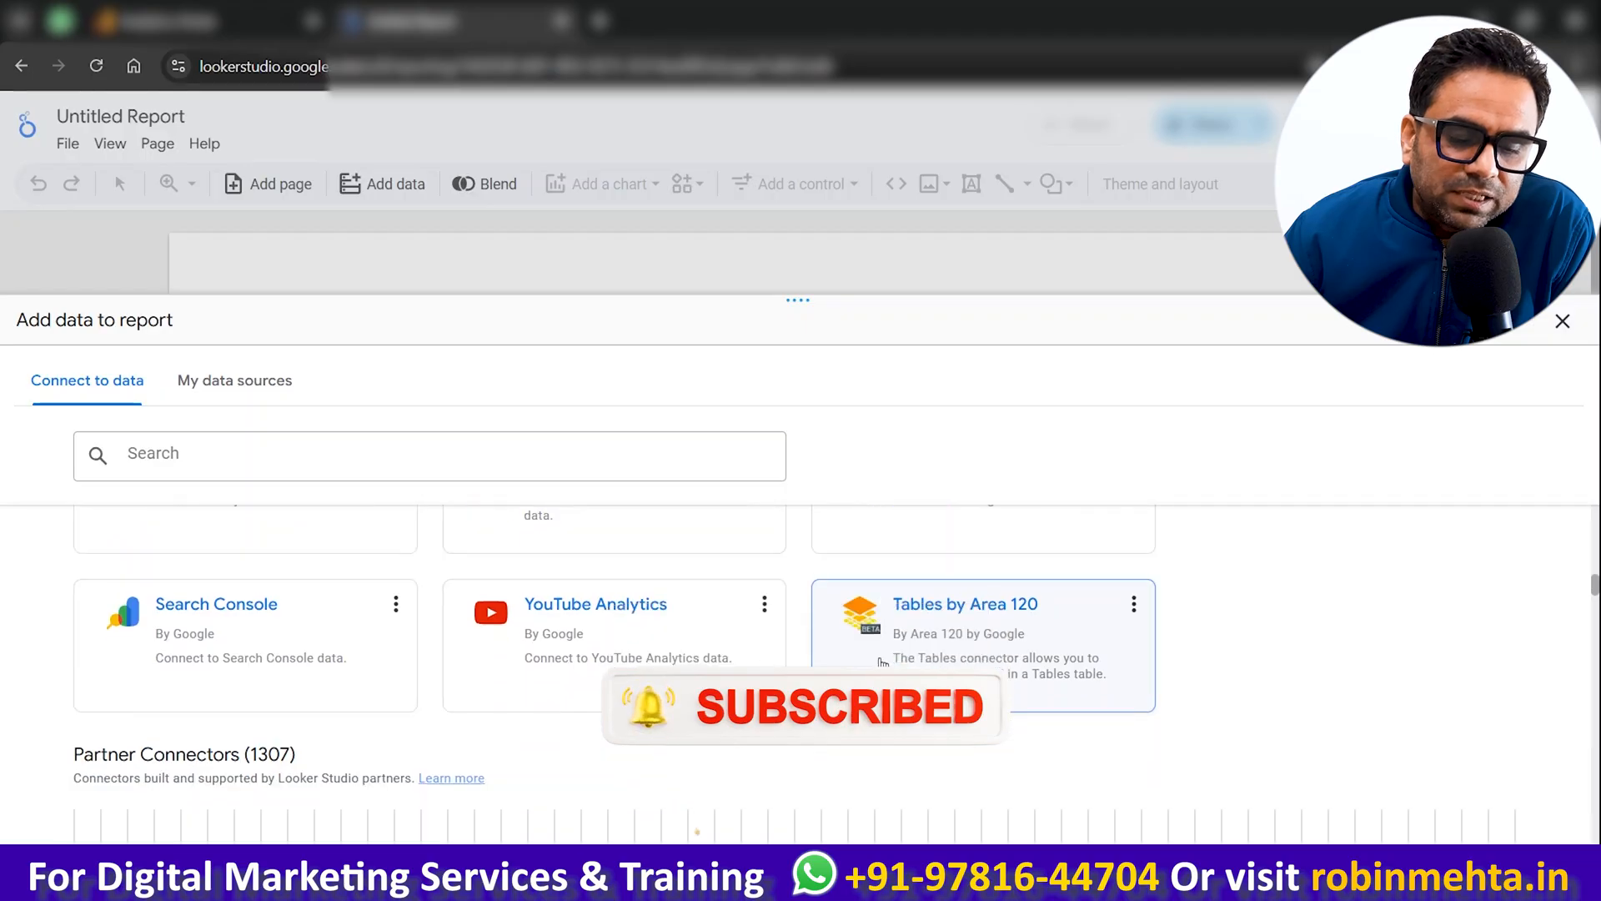
{"action": "scroll", "coordinate": [882, 665], "scroll_direction": "down", "scroll_amount": 3}
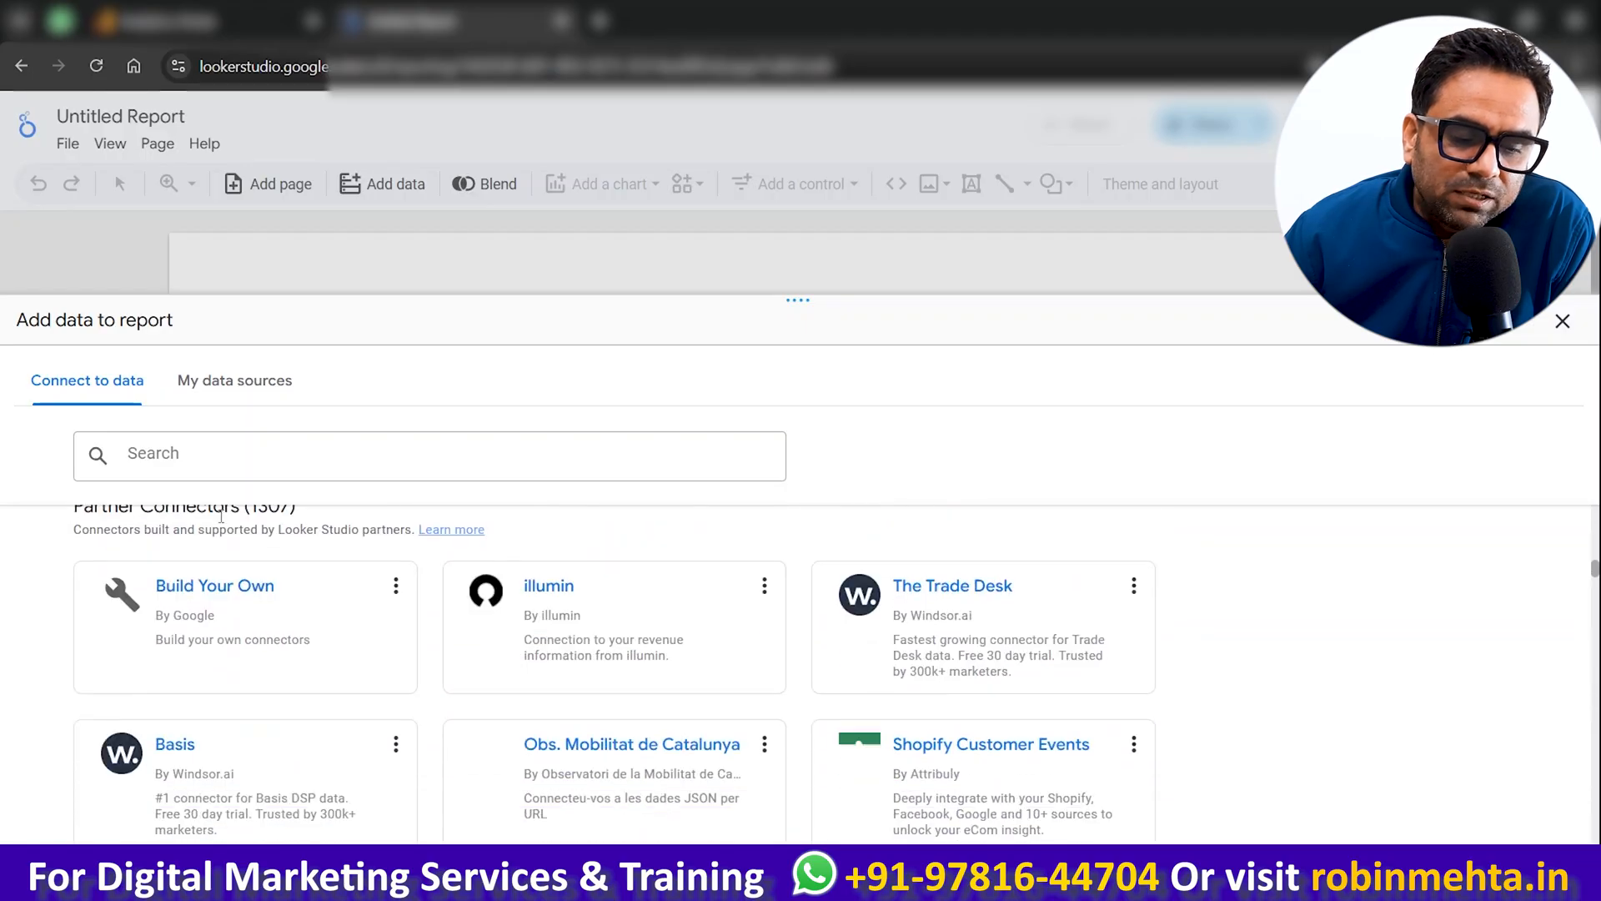
{"action": "scroll", "coordinate": [1026, 561], "scroll_direction": "down", "scroll_amount": 1}
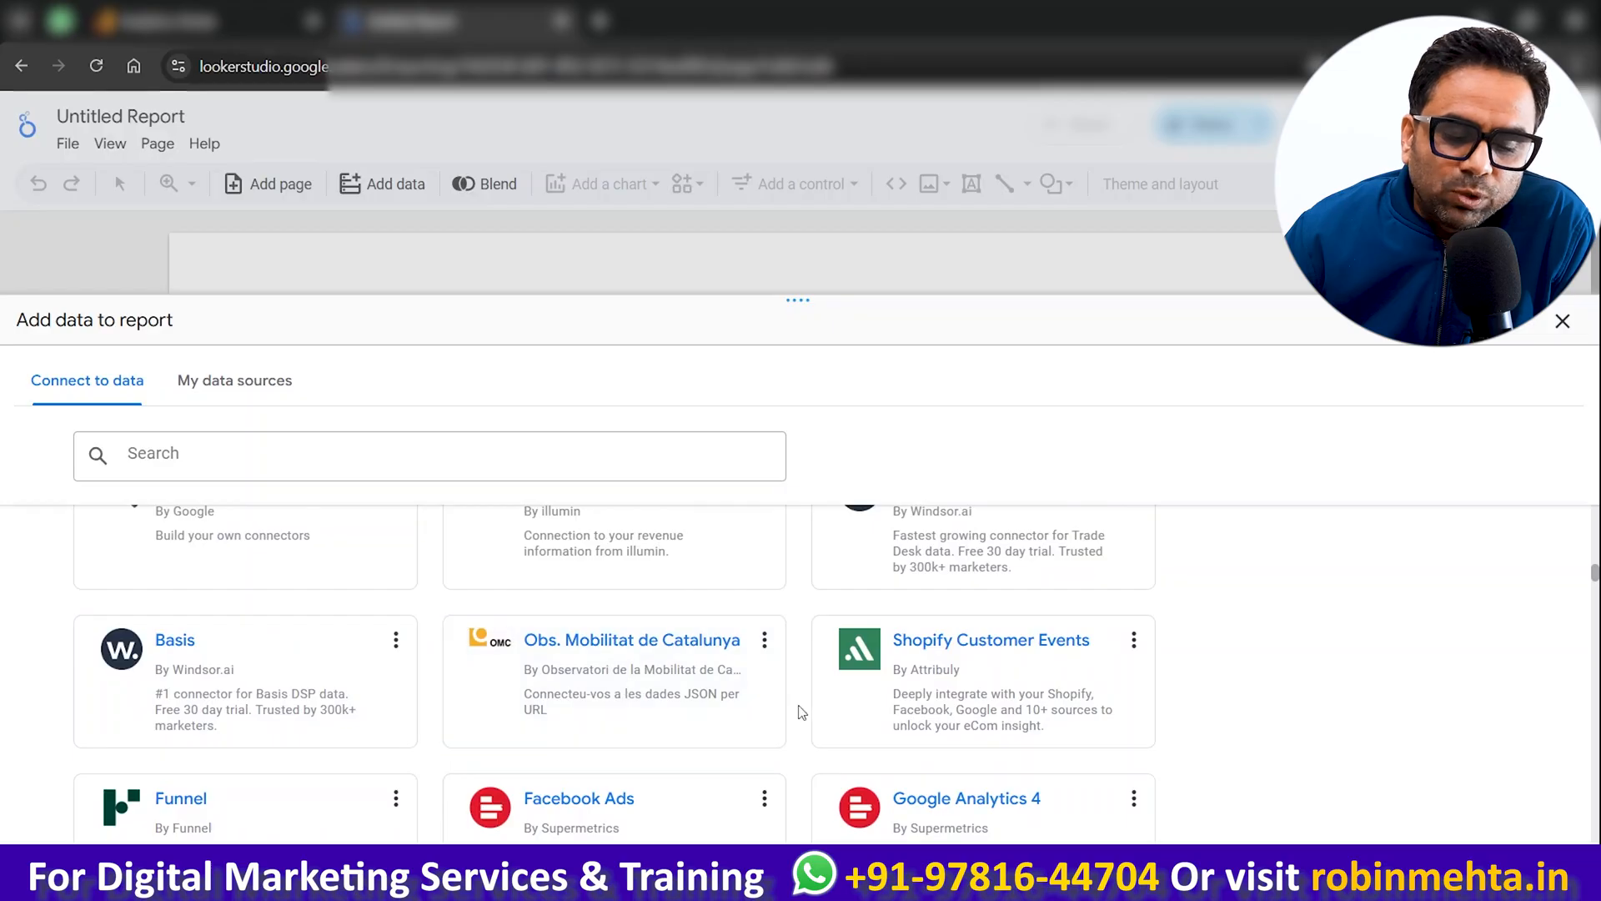
{"action": "scroll", "coordinate": [801, 711], "scroll_direction": "down", "scroll_amount": 4}
{"action": "mouse_move", "coordinate": [931, 881]}
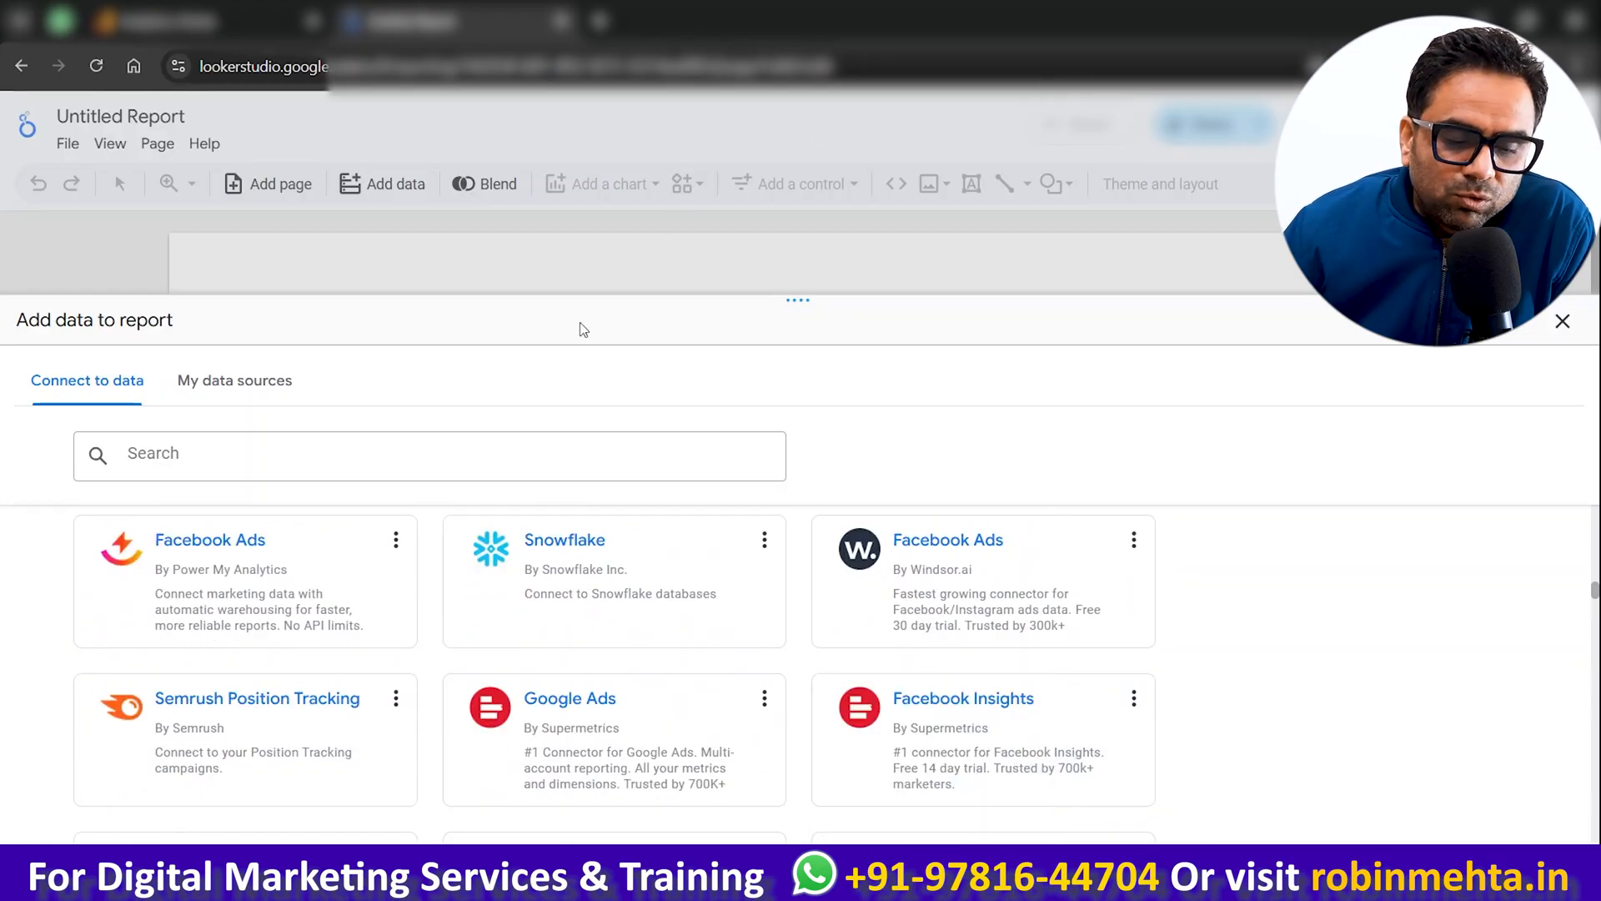
{"action": "scroll", "coordinate": [722, 602], "scroll_direction": "down", "scroll_amount": 2}
{"action": "scroll", "coordinate": [724, 608], "scroll_direction": "up", "scroll_amount": 1}
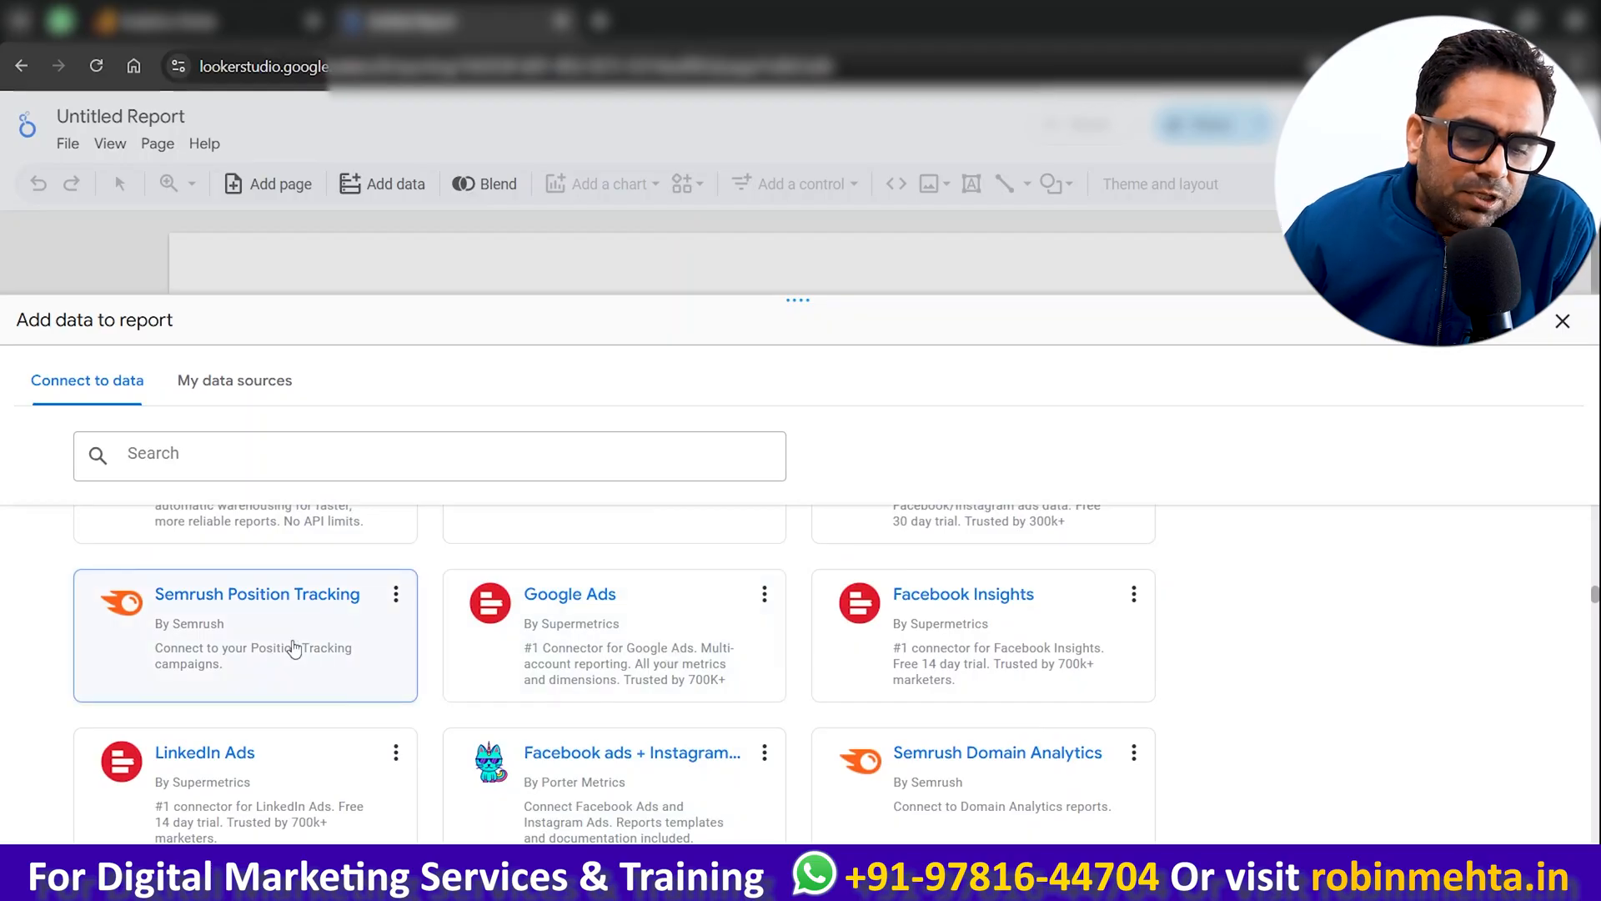
{"action": "scroll", "coordinate": [293, 648], "scroll_direction": "down", "scroll_amount": 1}
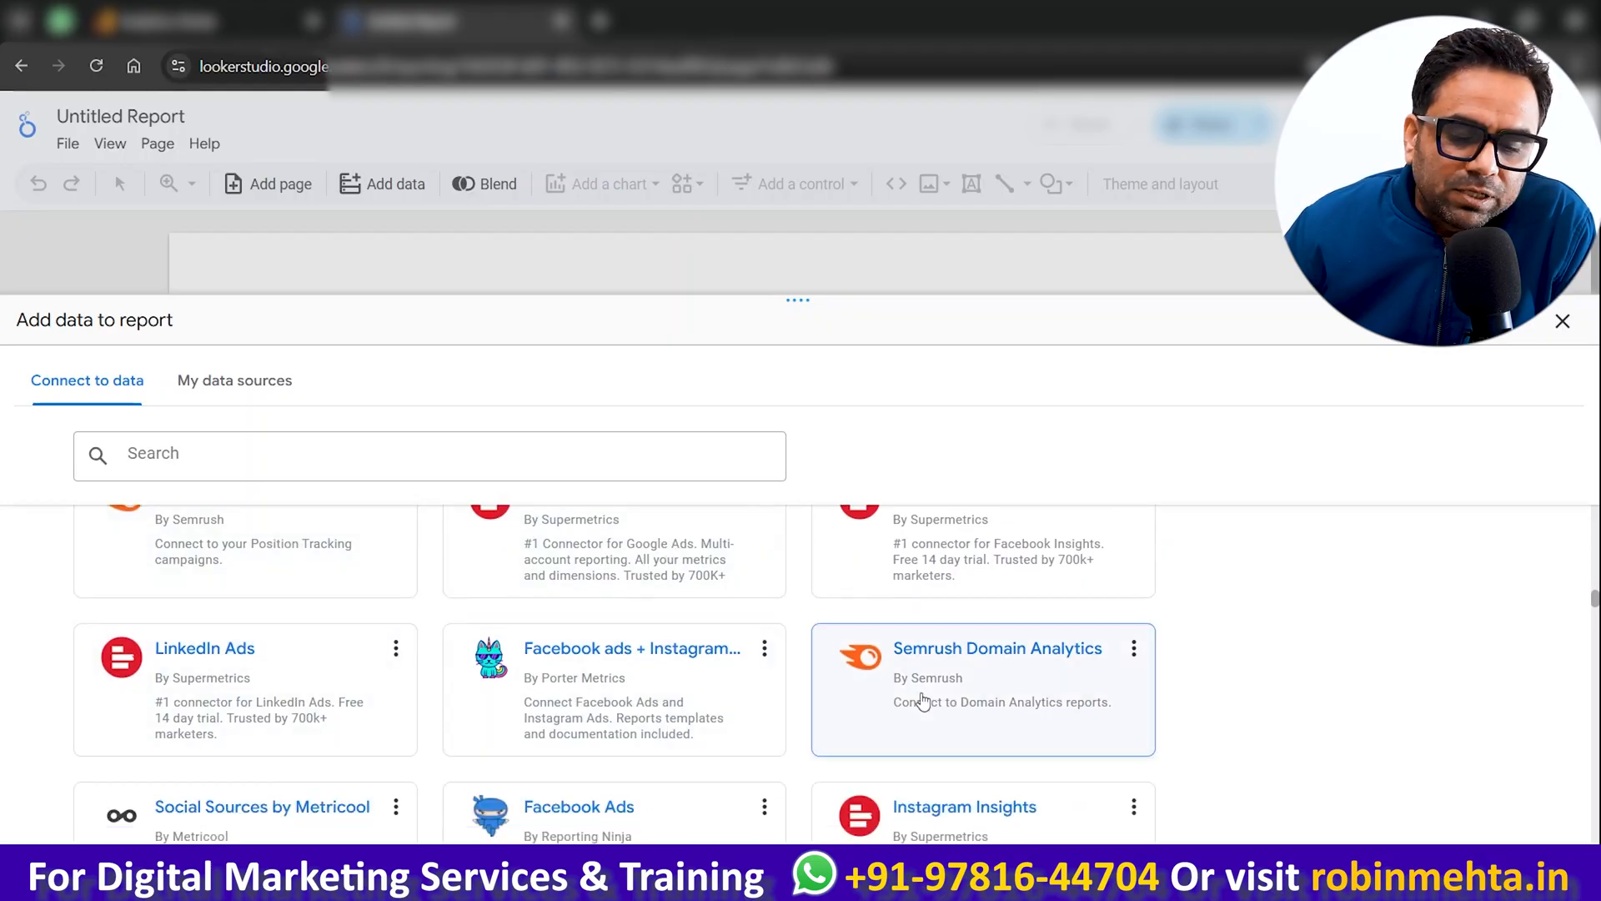
{"action": "scroll", "coordinate": [634, 693], "scroll_direction": "down", "scroll_amount": 4}
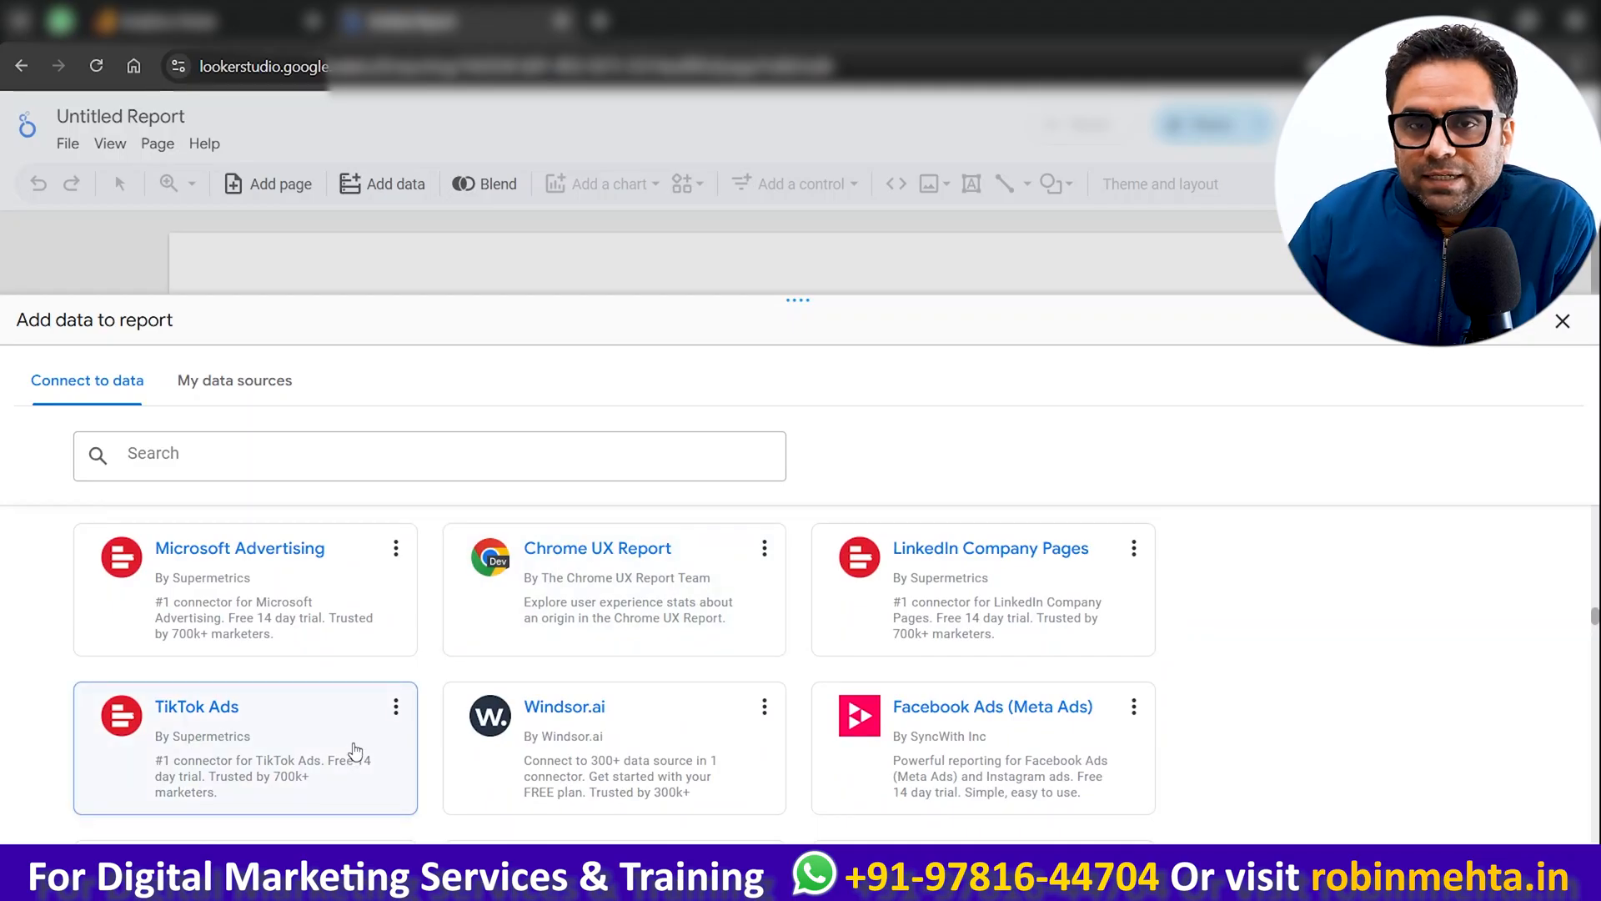
{"action": "scroll", "coordinate": [354, 750], "scroll_direction": "up", "scroll_amount": 10}
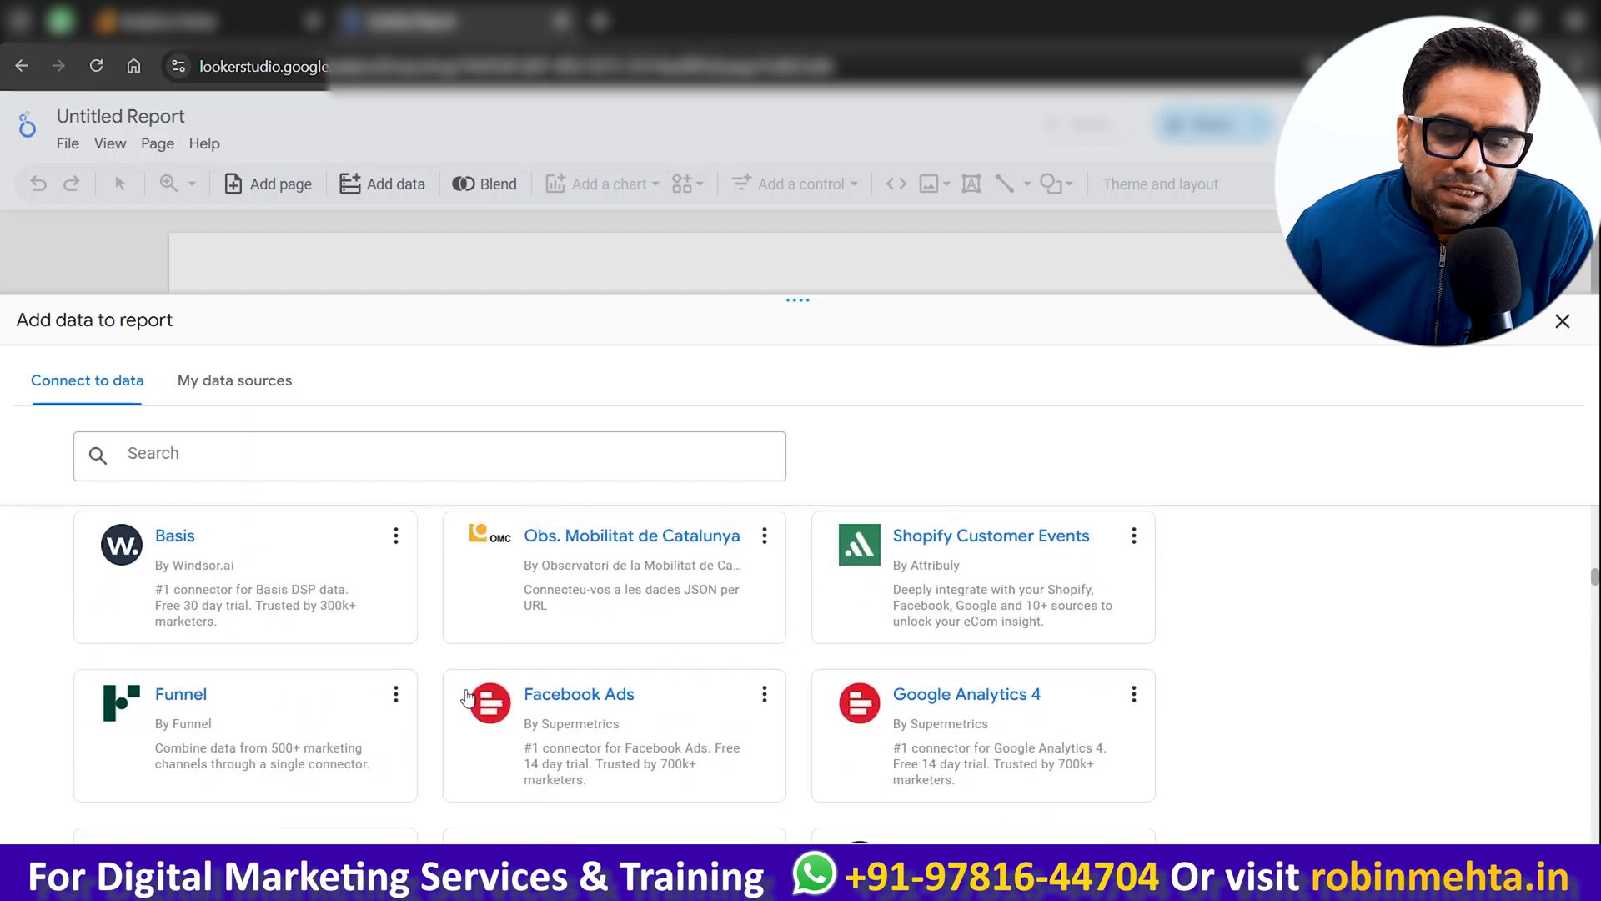
{"action": "scroll", "coordinate": [468, 699], "scroll_direction": "up", "scroll_amount": 10}
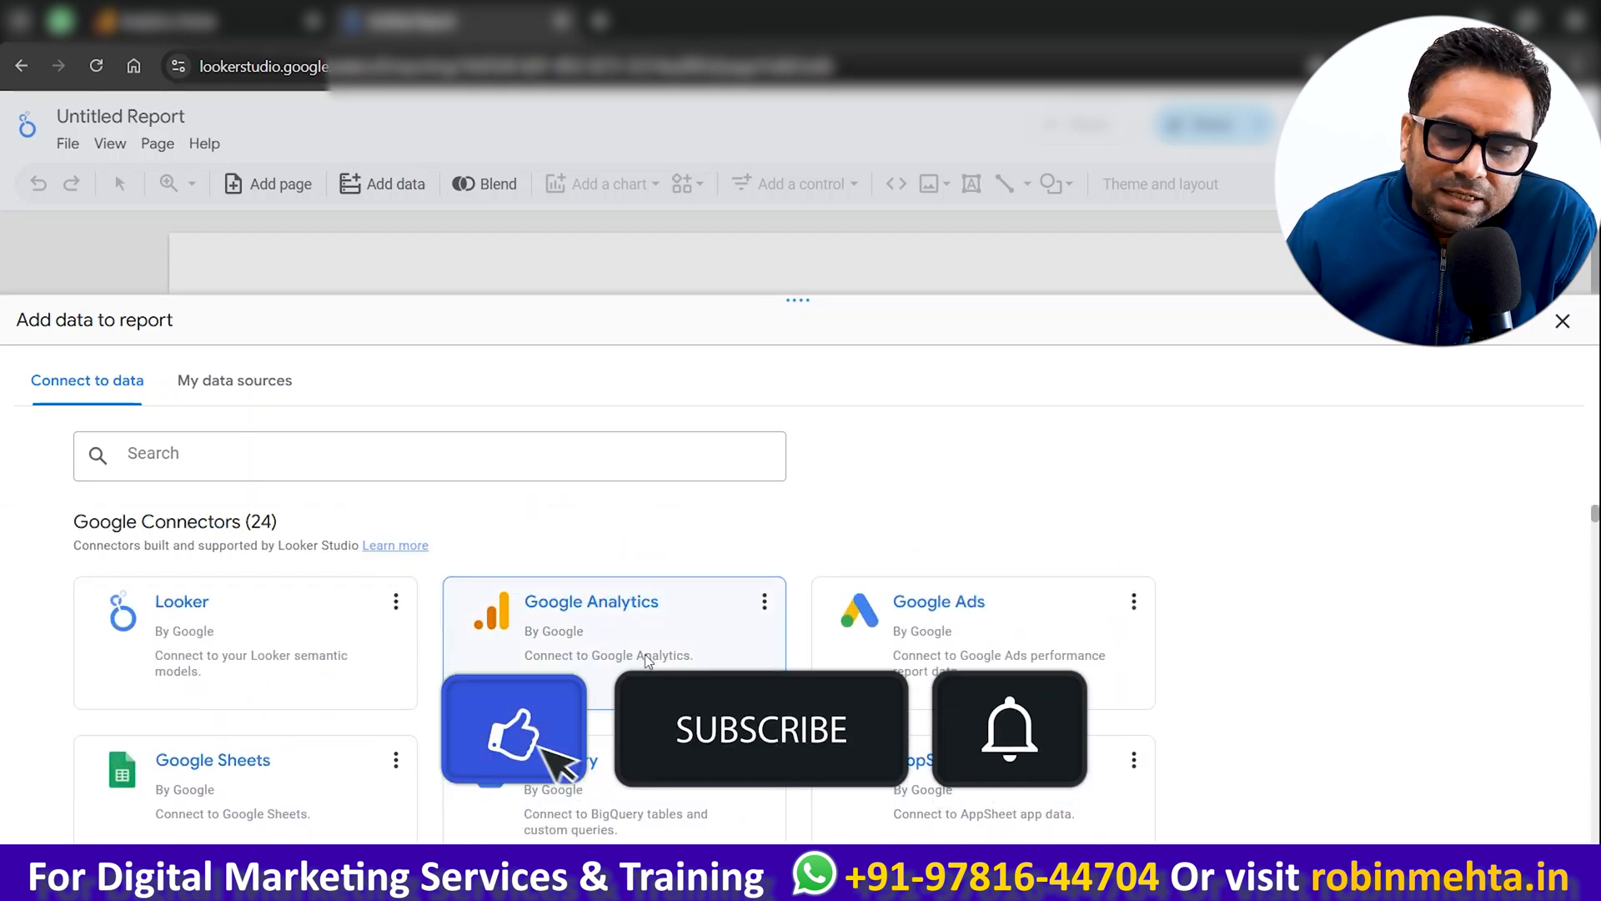
Step: Connect Google Analytics and add the Demo Account's GA4 - Google Merch Shop property to the report
{"action": "left_click", "coordinate": [467, 695]}
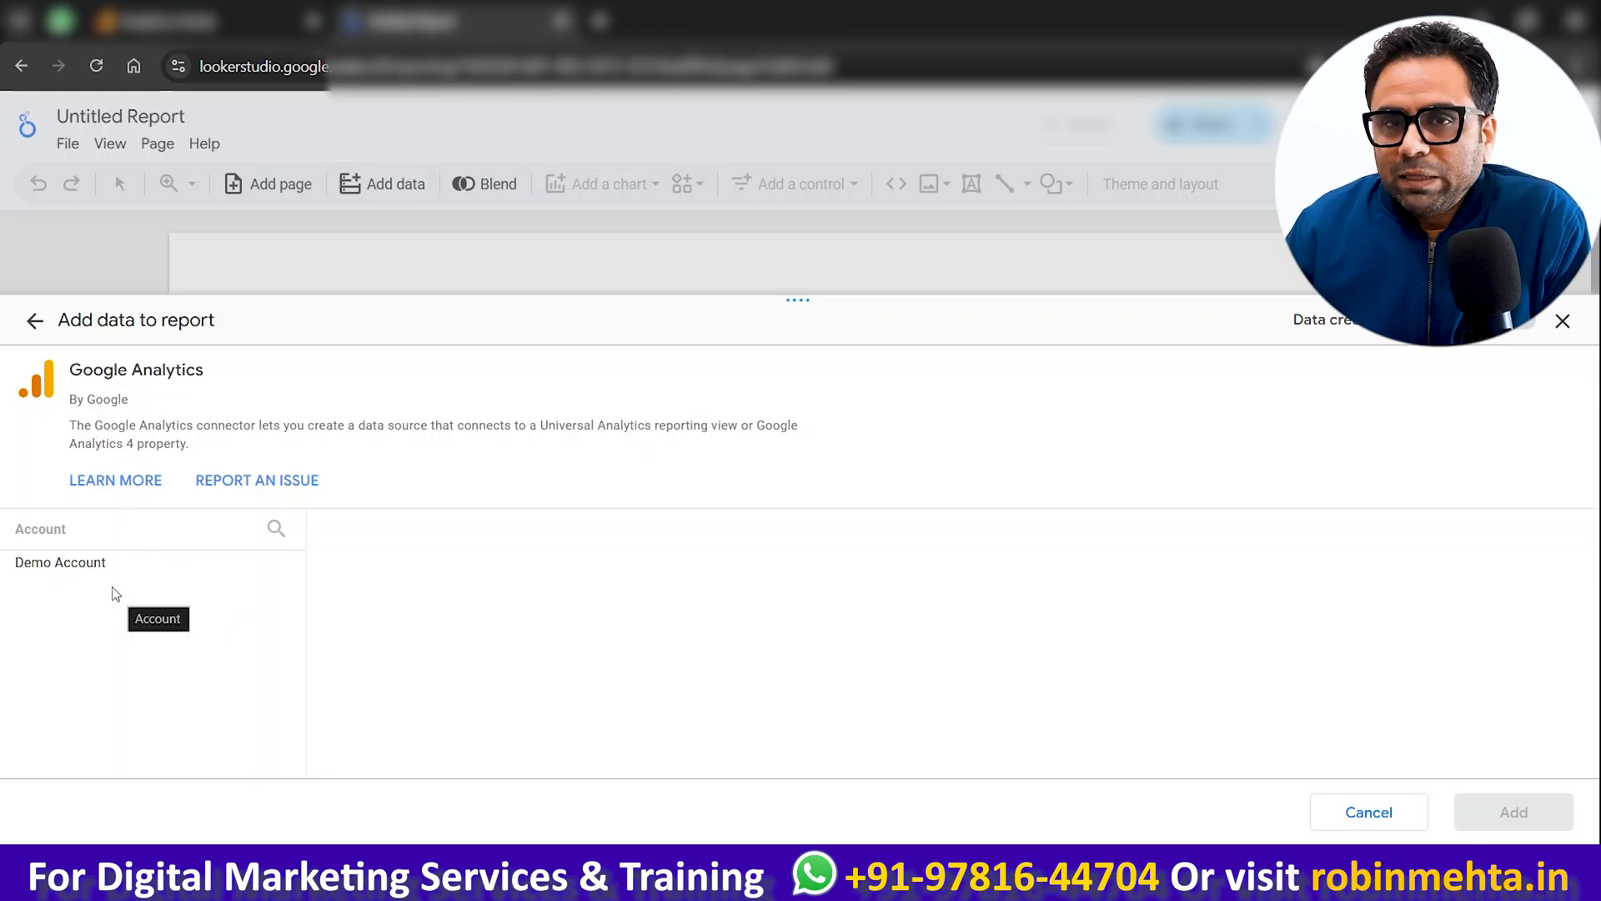
{"action": "left_click", "coordinate": [90, 566]}
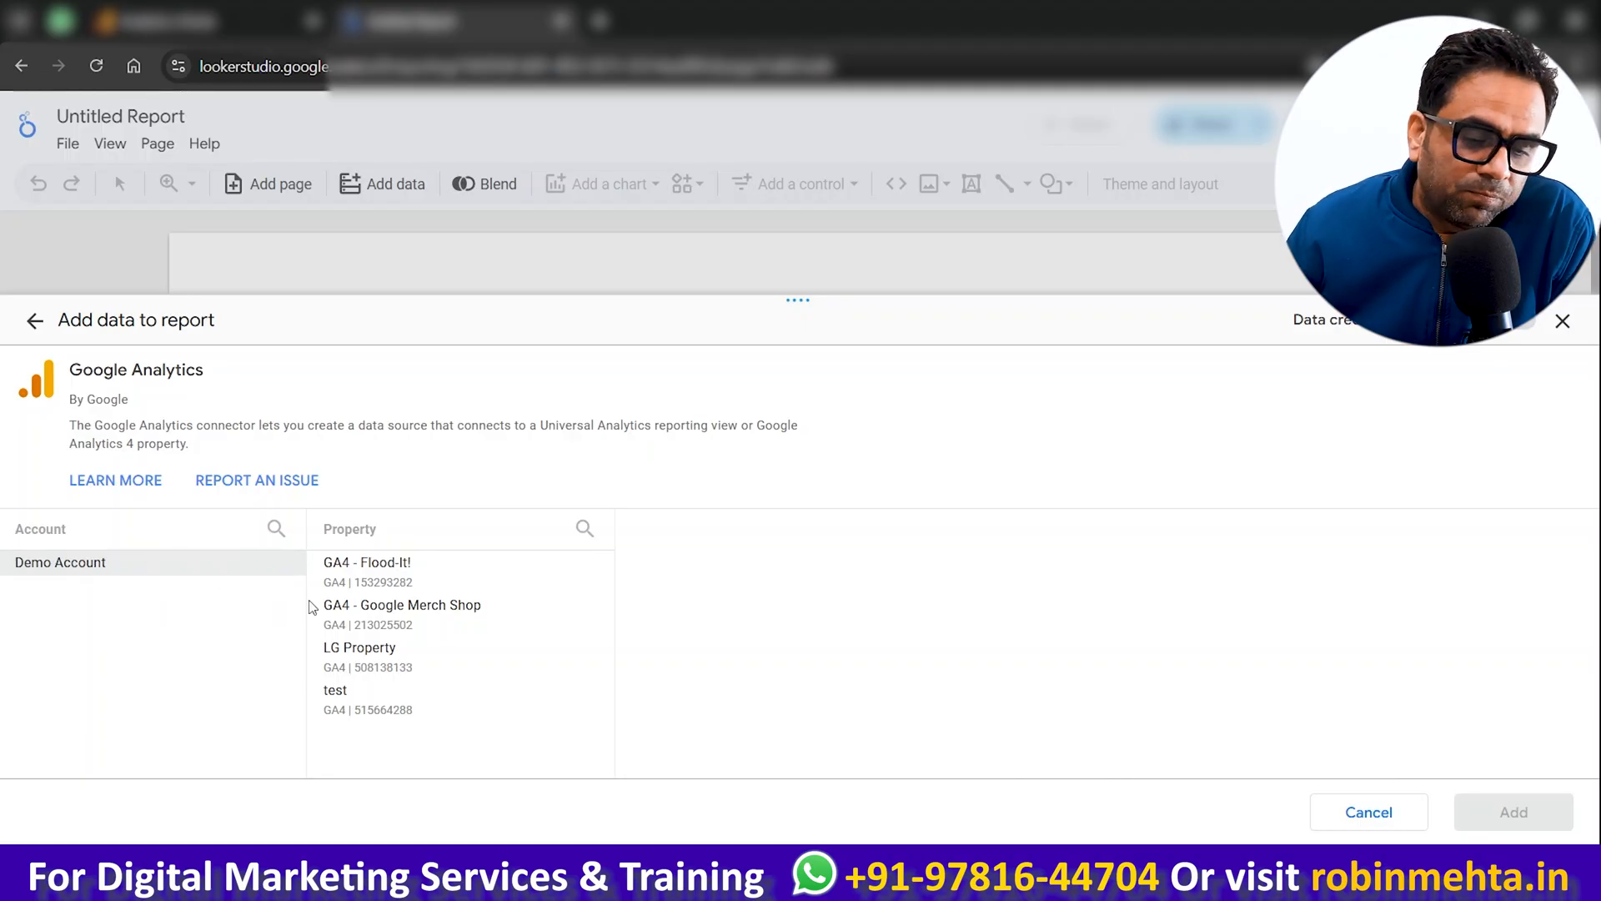
{"action": "left_click", "coordinate": [342, 617]}
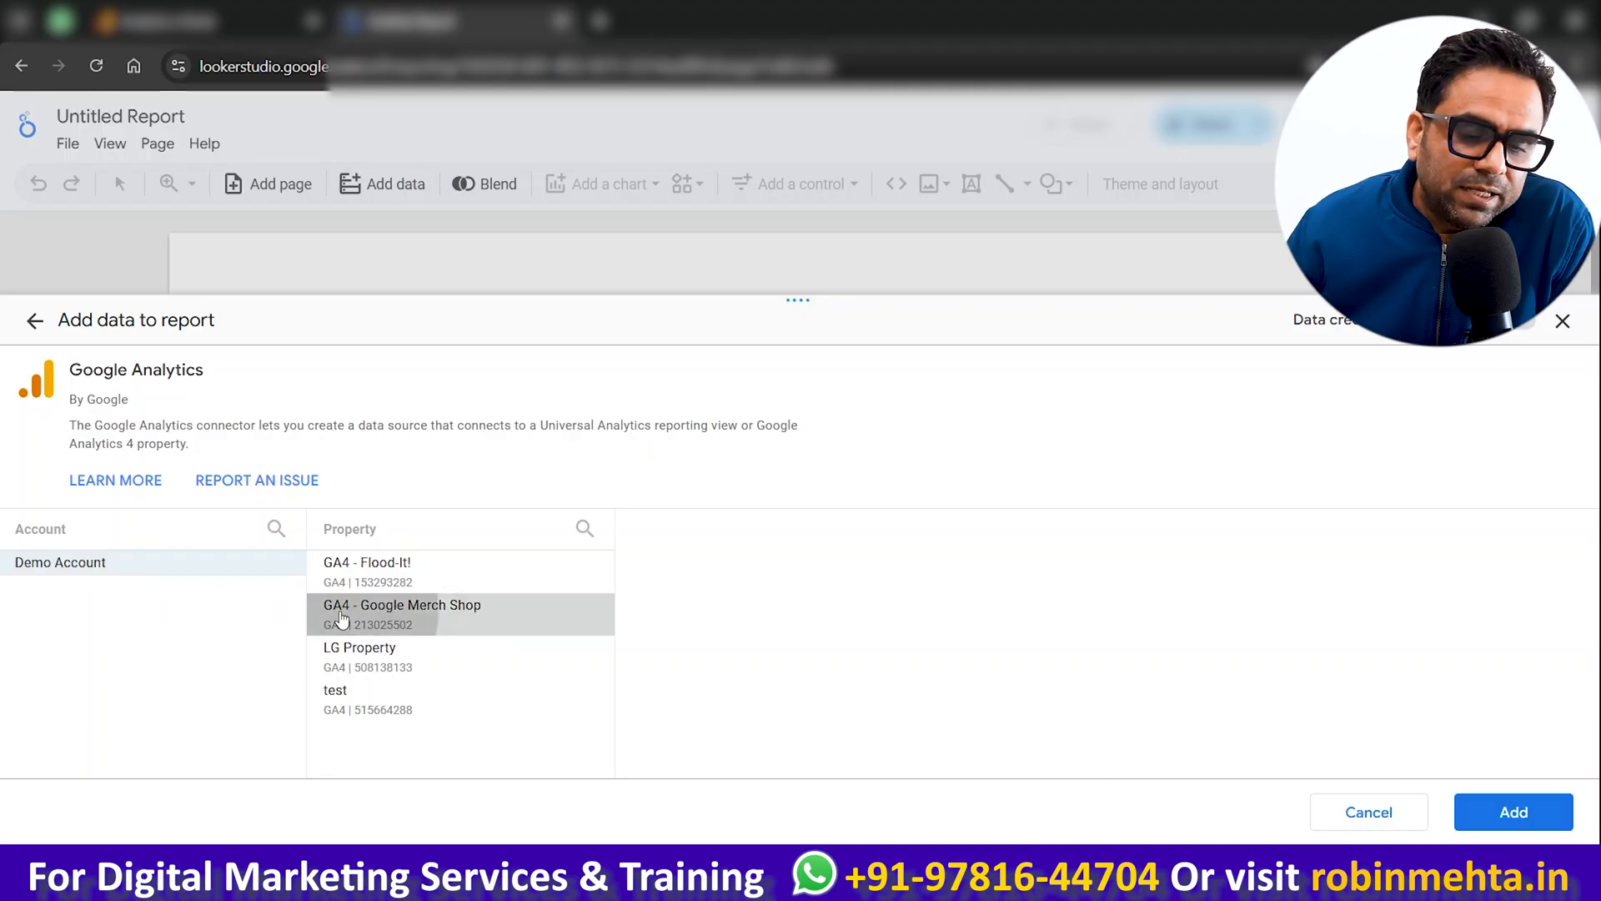
{"action": "left_click", "coordinate": [1489, 824]}
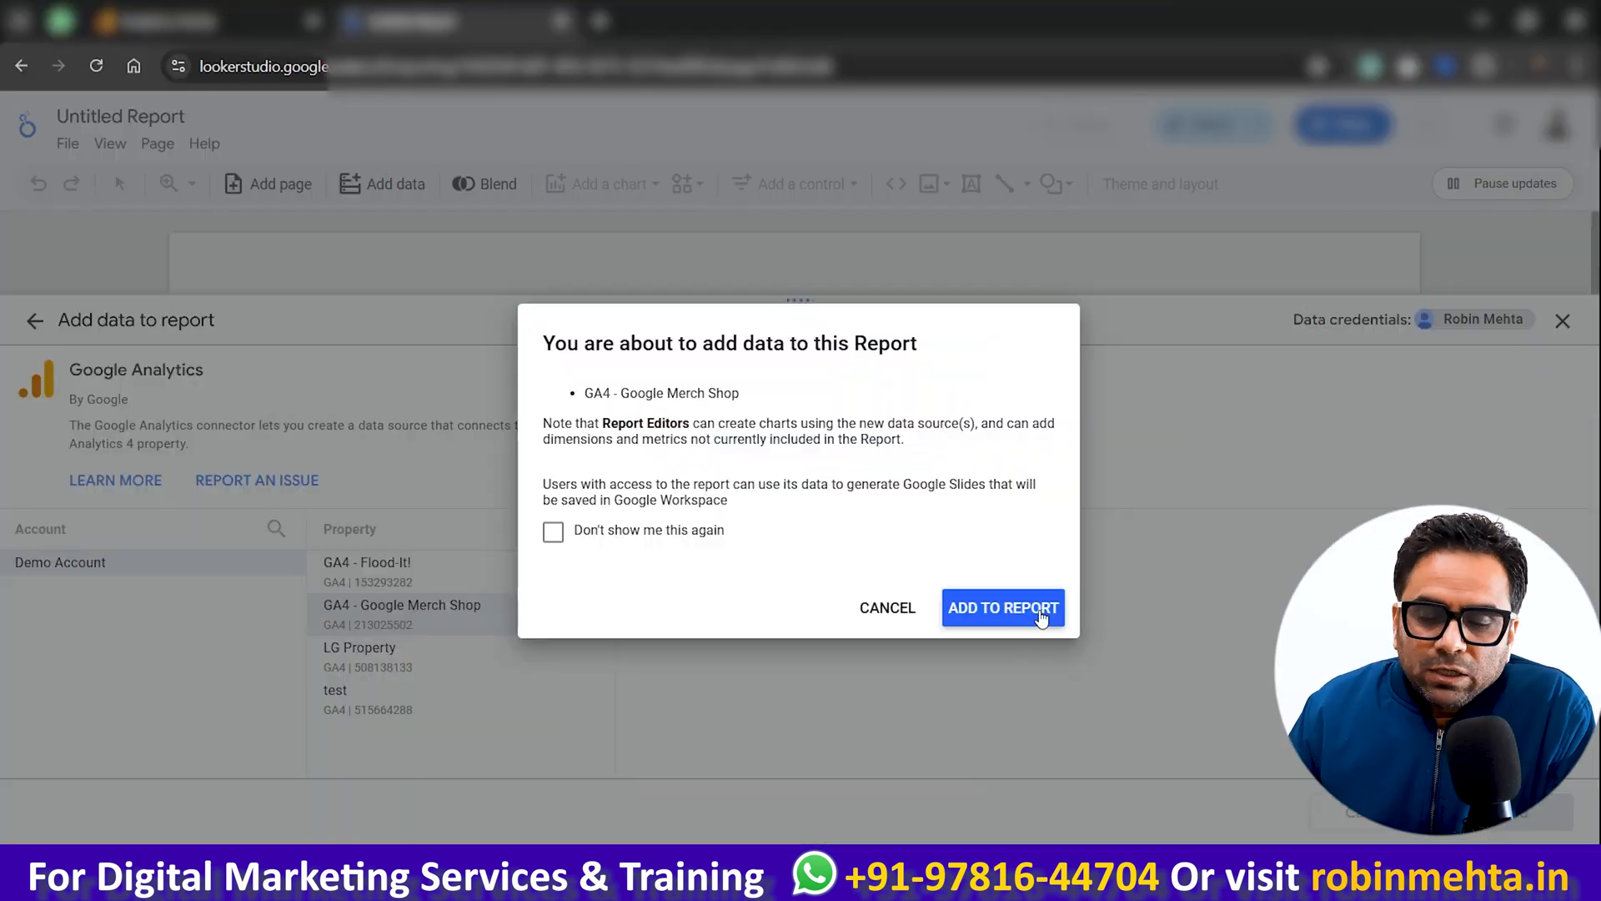
{"action": "left_click", "coordinate": [1041, 618]}
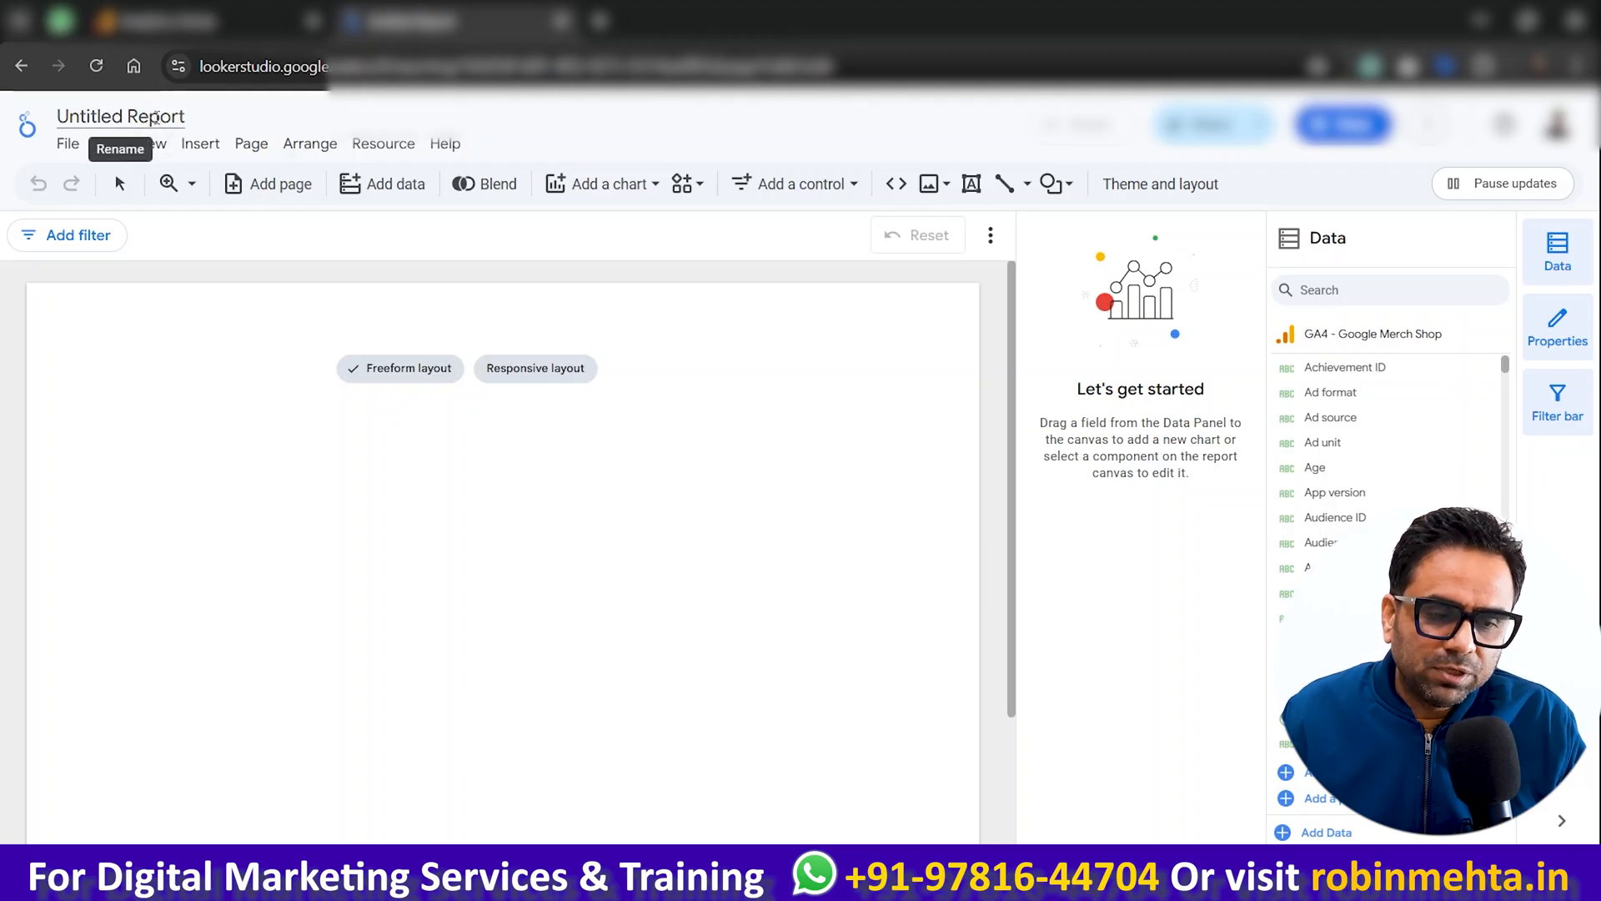
Step: Rename the report as GA4 Report
{"action": "left_click", "coordinate": [156, 117]}
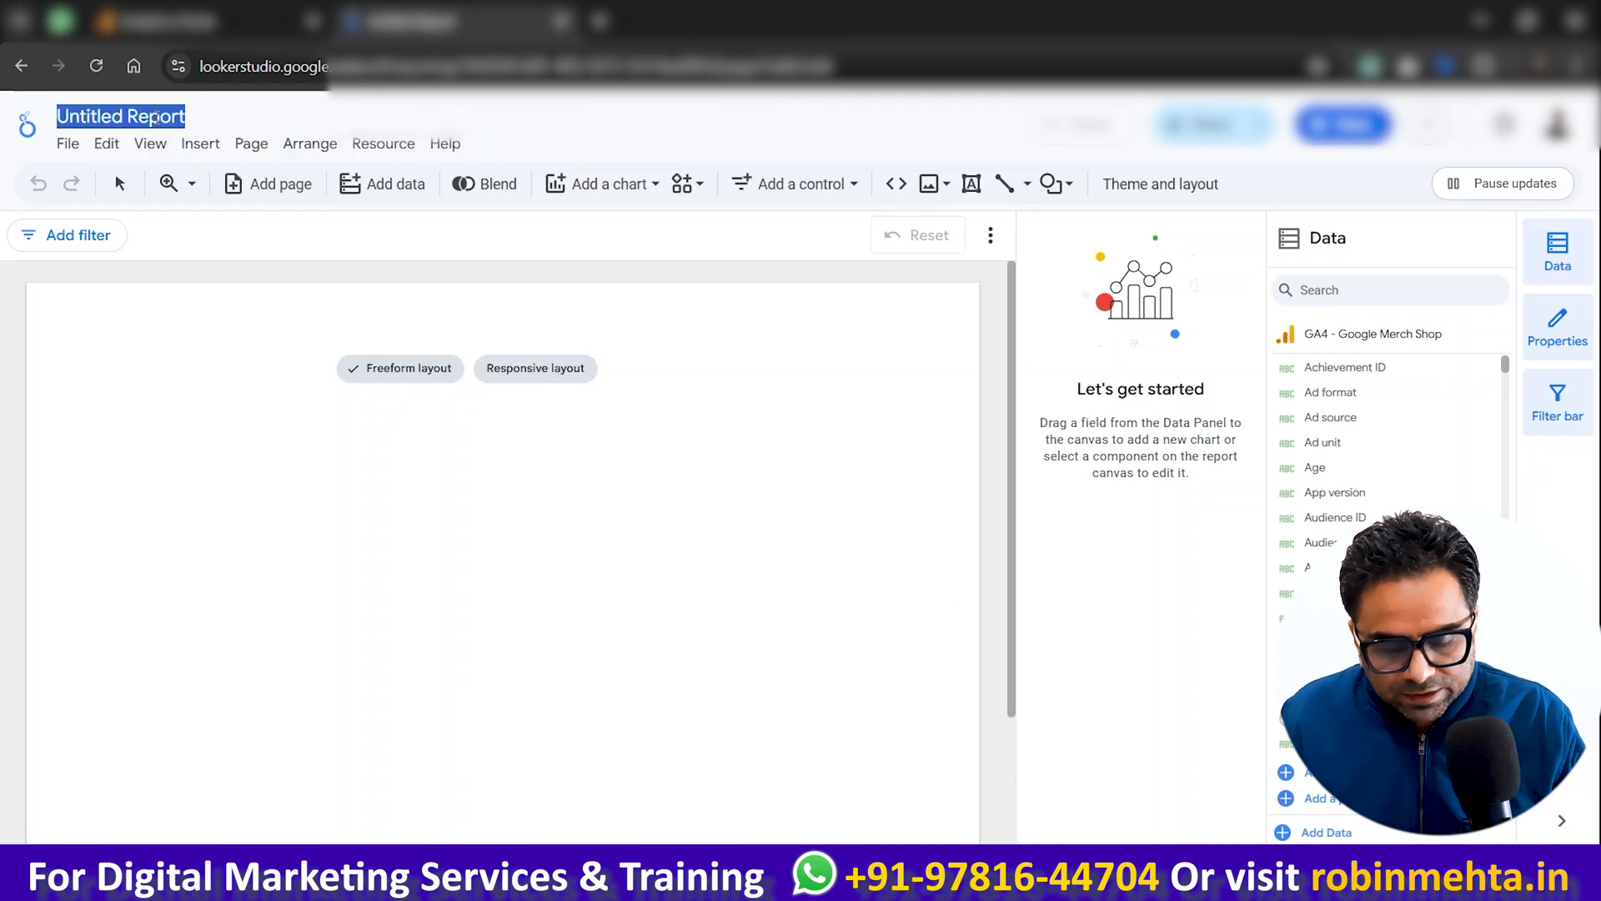
{"action": "type", "text": "GA"}
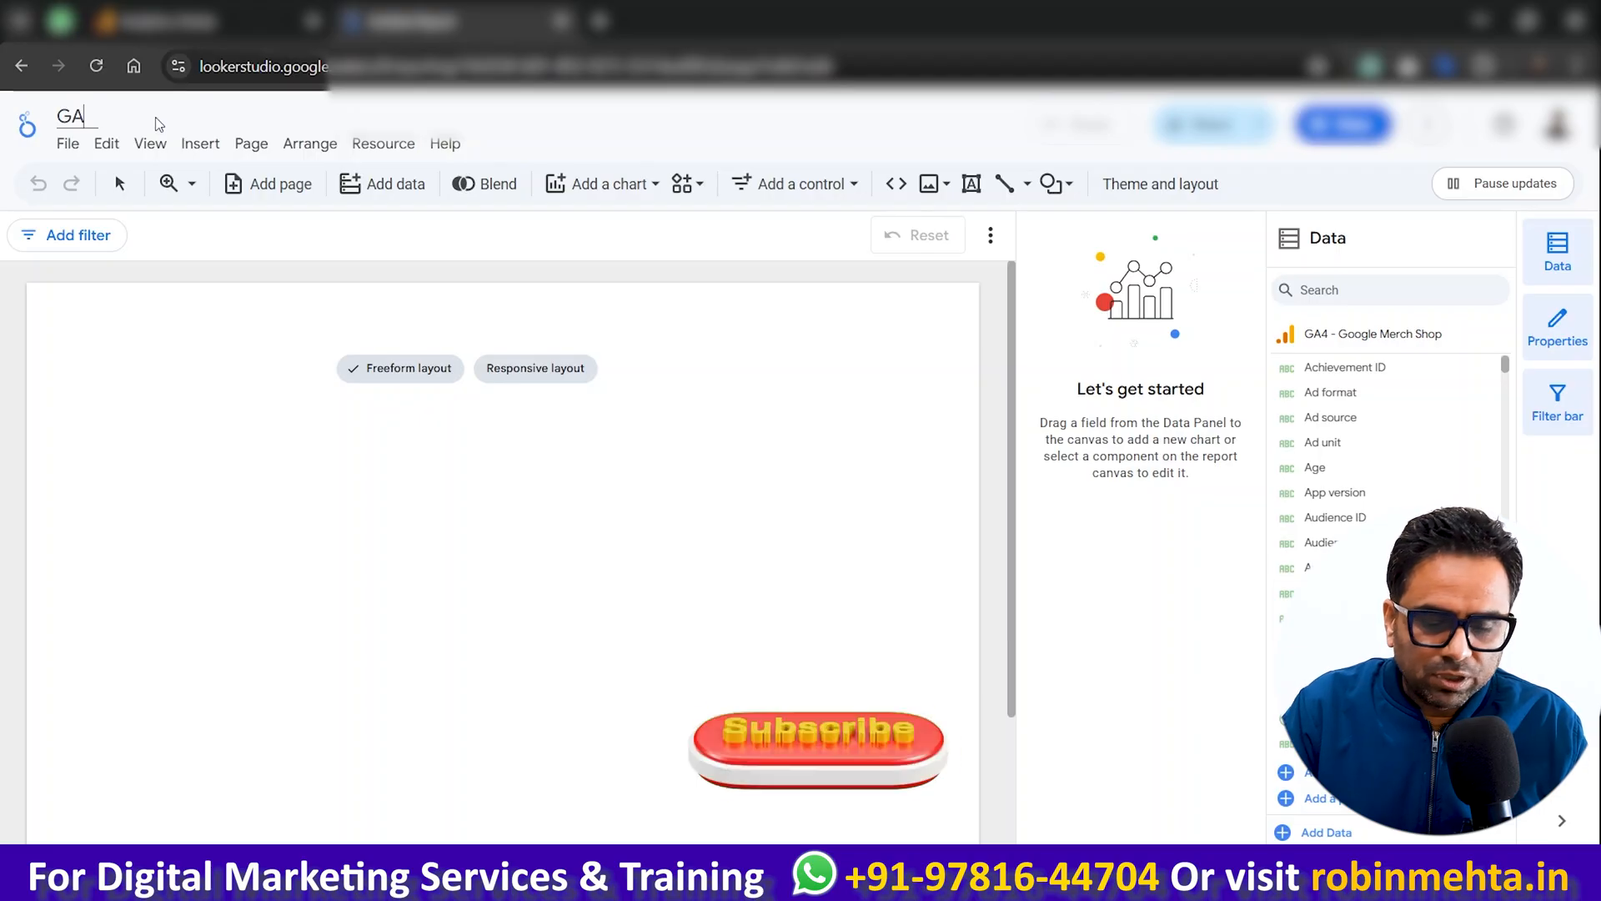
{"action": "type", "text": "4 Report"}
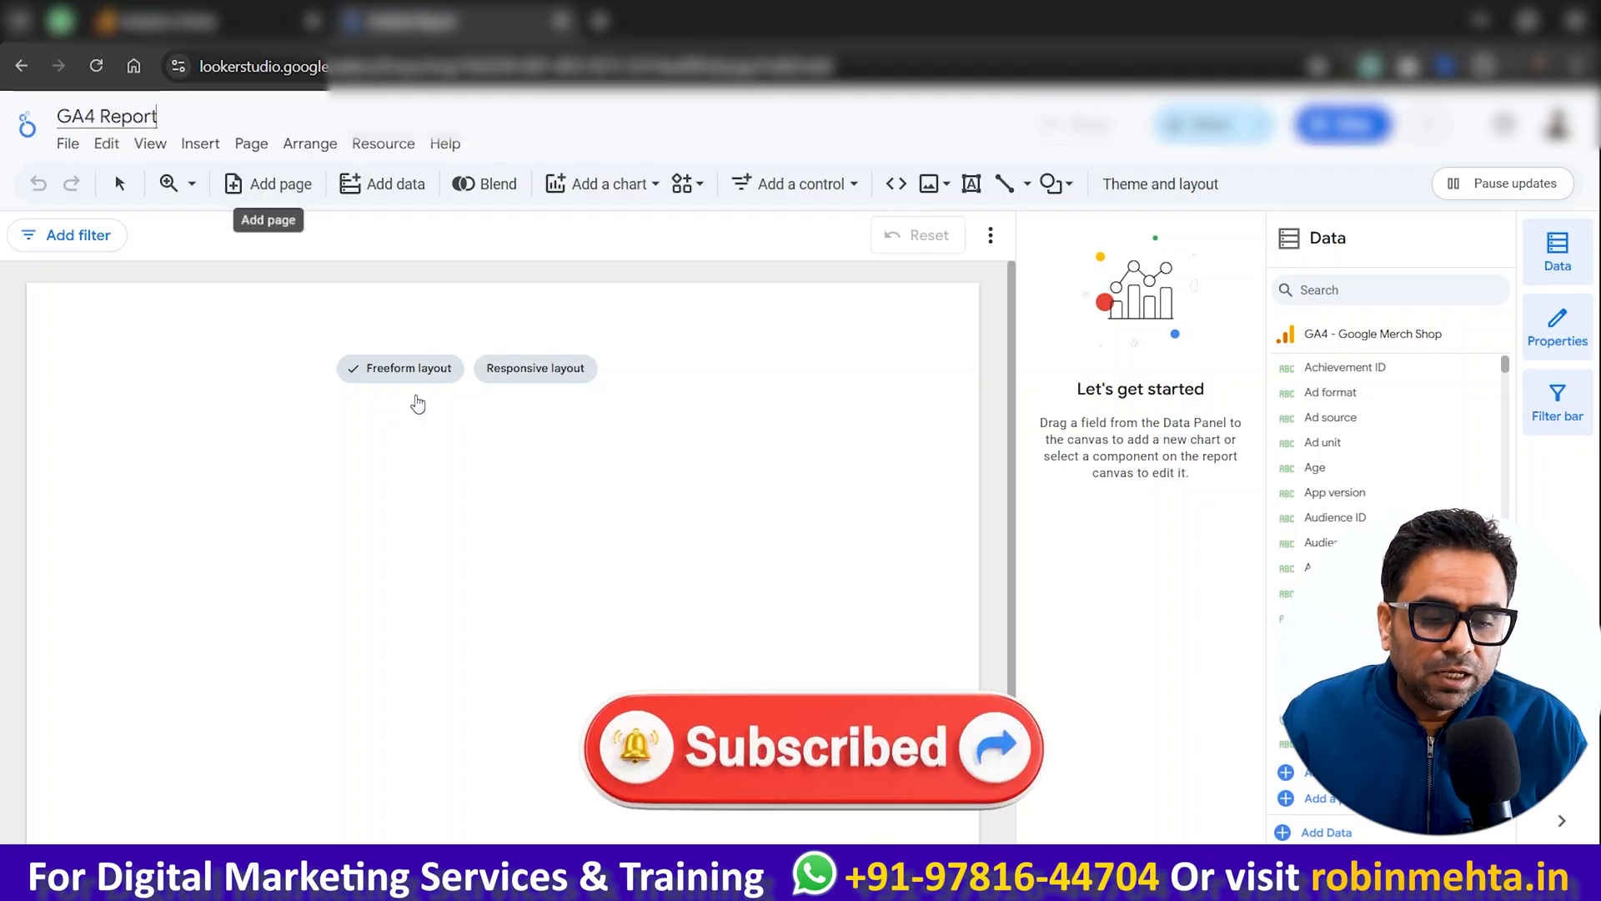
Step: Apply the responsive layout to the empty report and switch its layout mode back to Freeform
{"action": "mouse_move", "coordinate": [417, 386]}
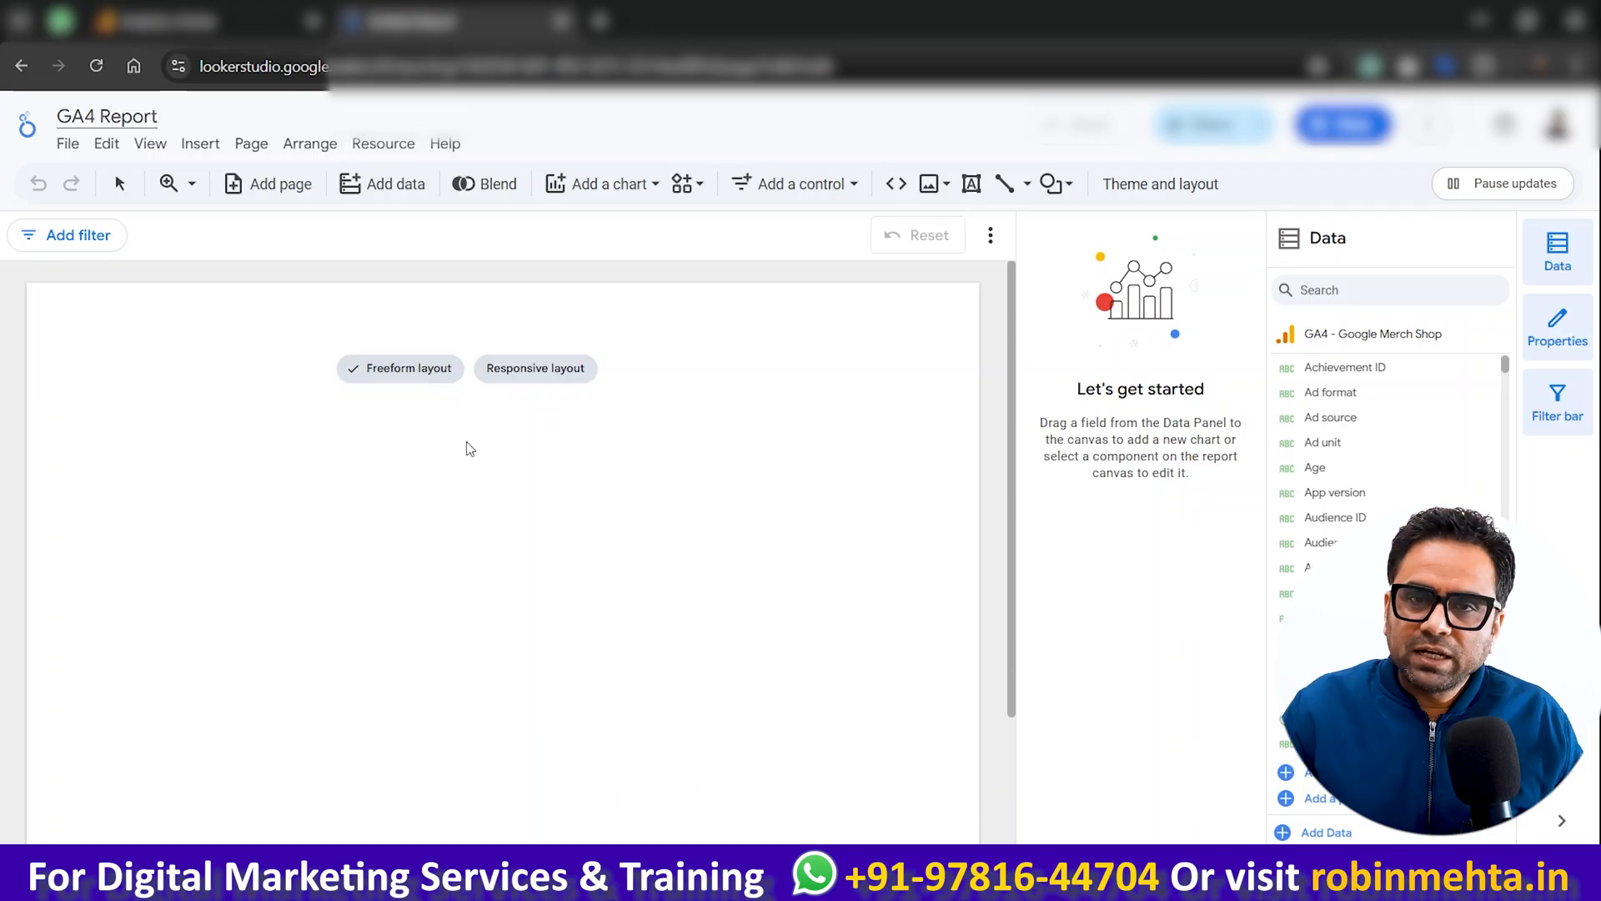
{"action": "left_click", "coordinate": [517, 374]}
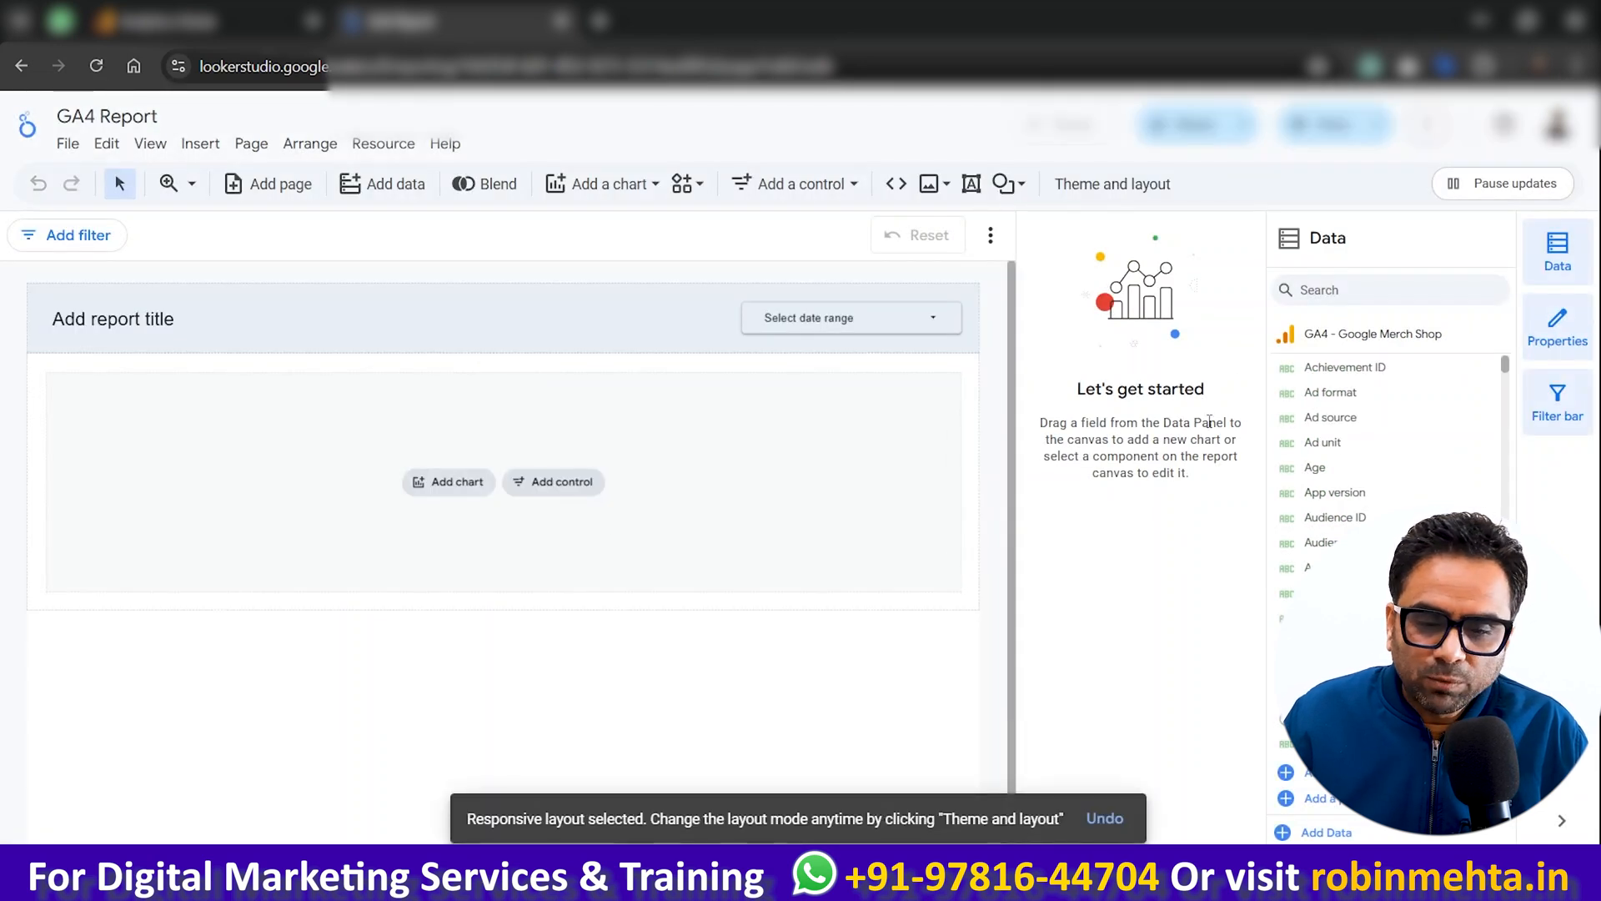
{"action": "left_click", "coordinate": [1115, 185]}
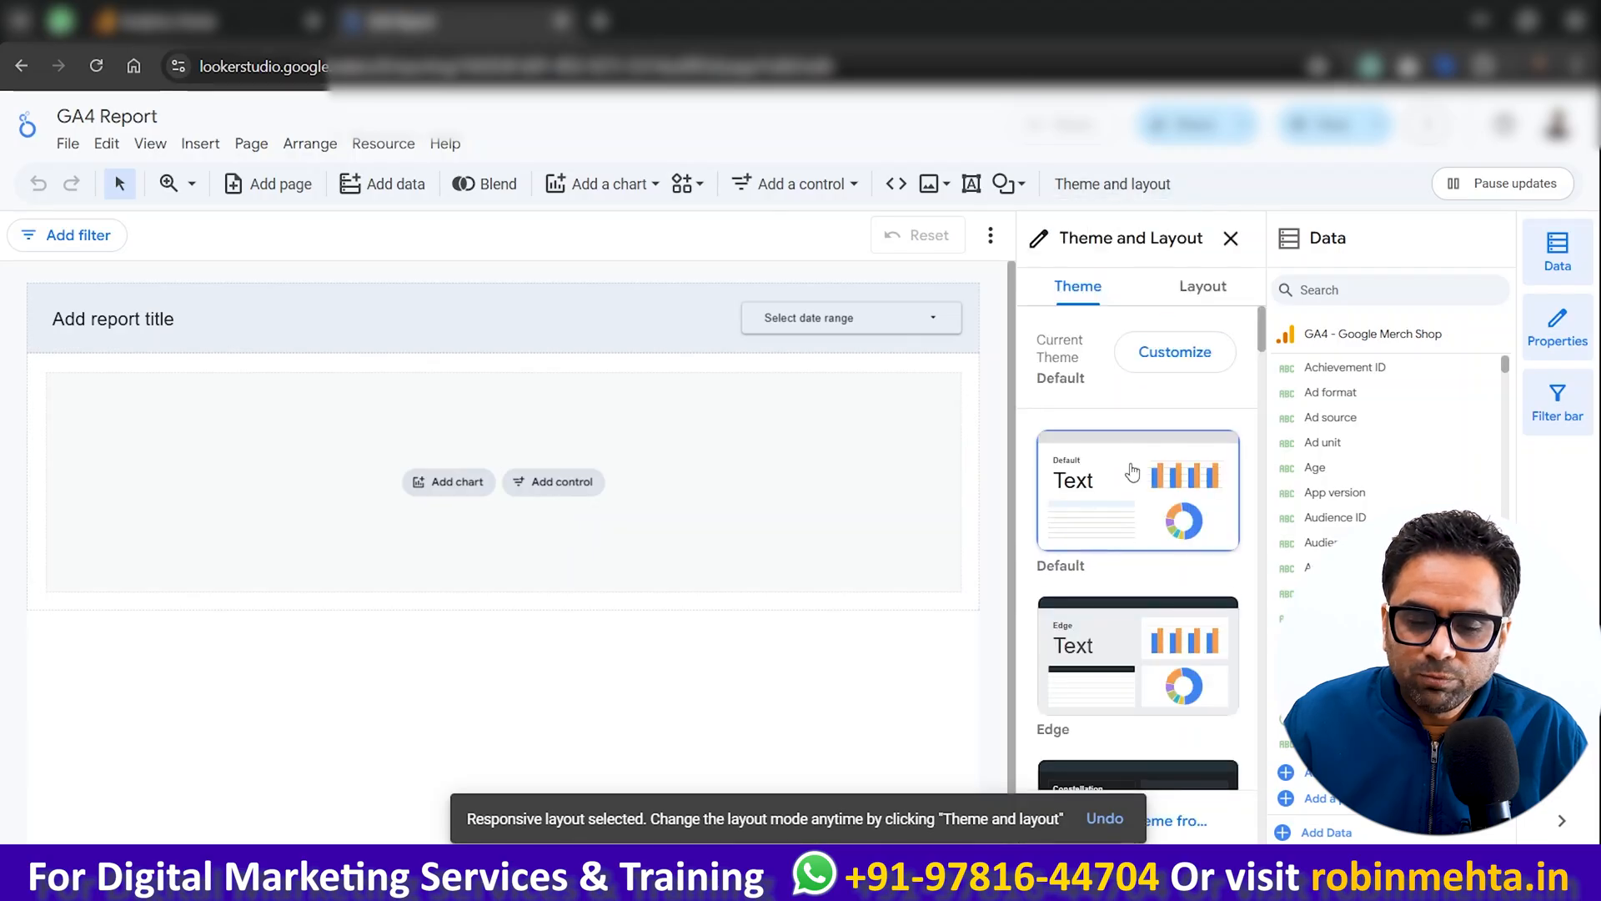
{"action": "left_click", "coordinate": [1208, 294]}
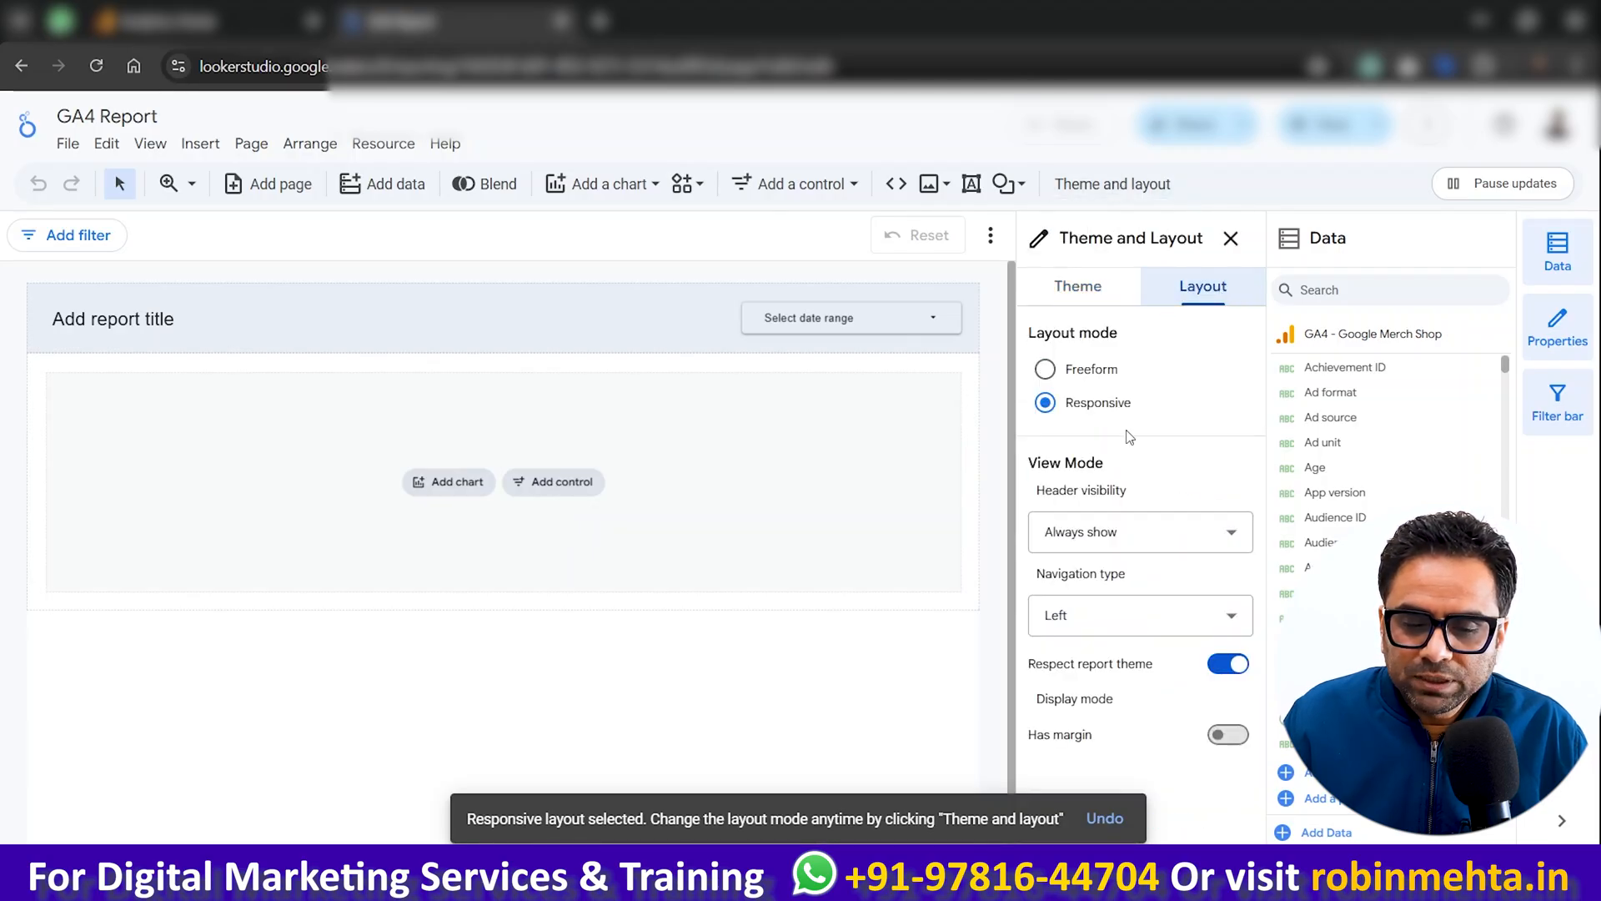
{"action": "left_click", "coordinate": [1045, 368]}
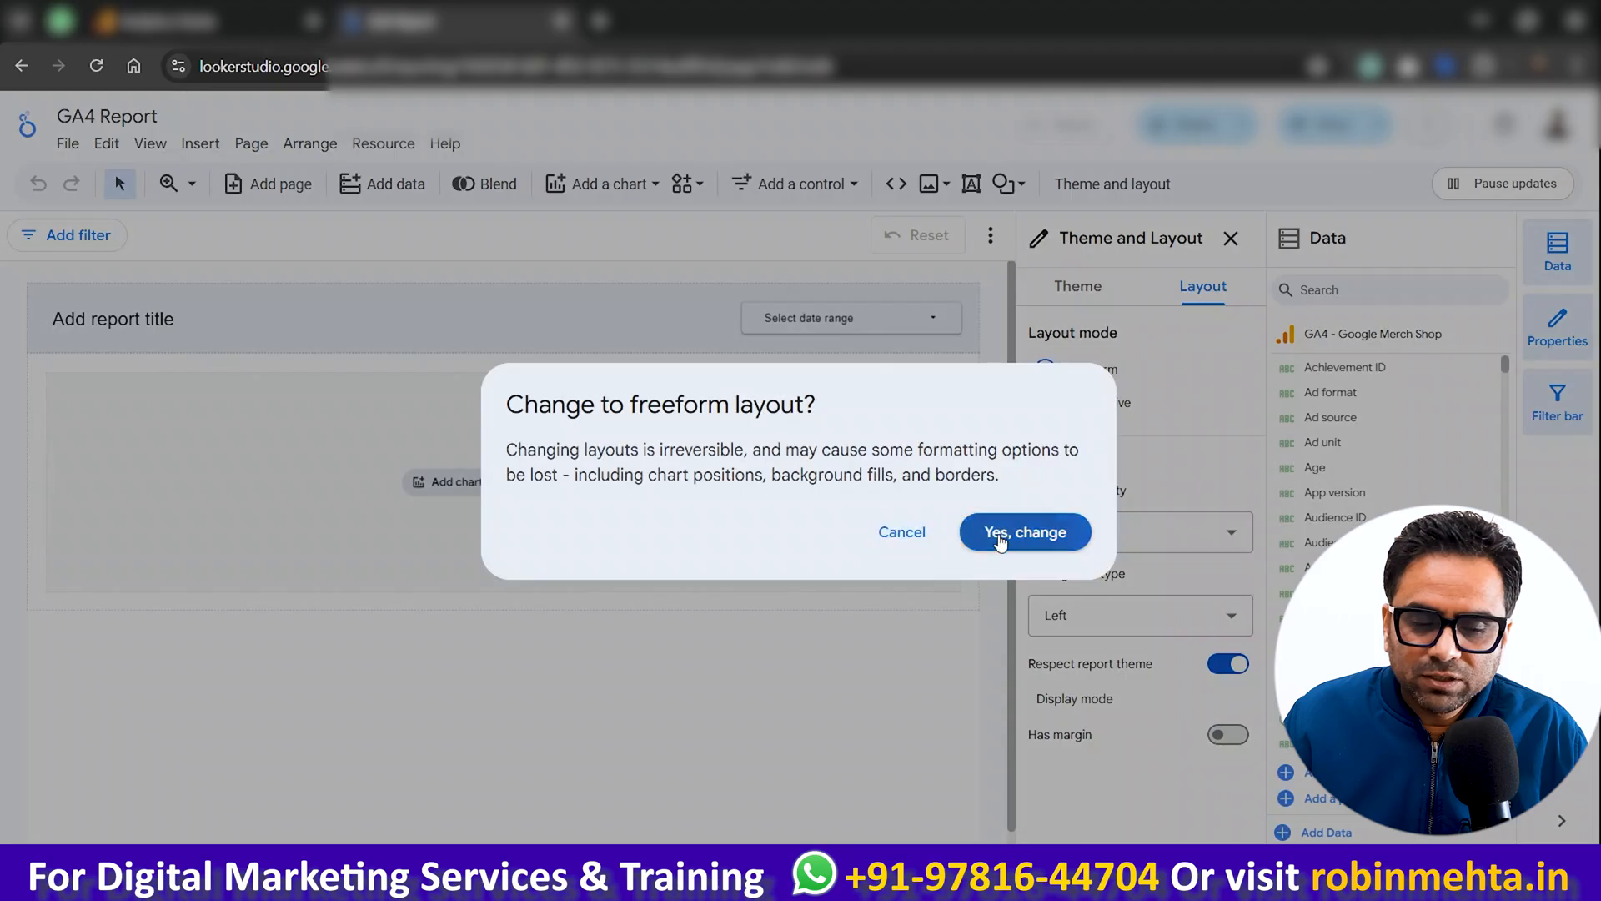
{"action": "left_click", "coordinate": [1000, 541]}
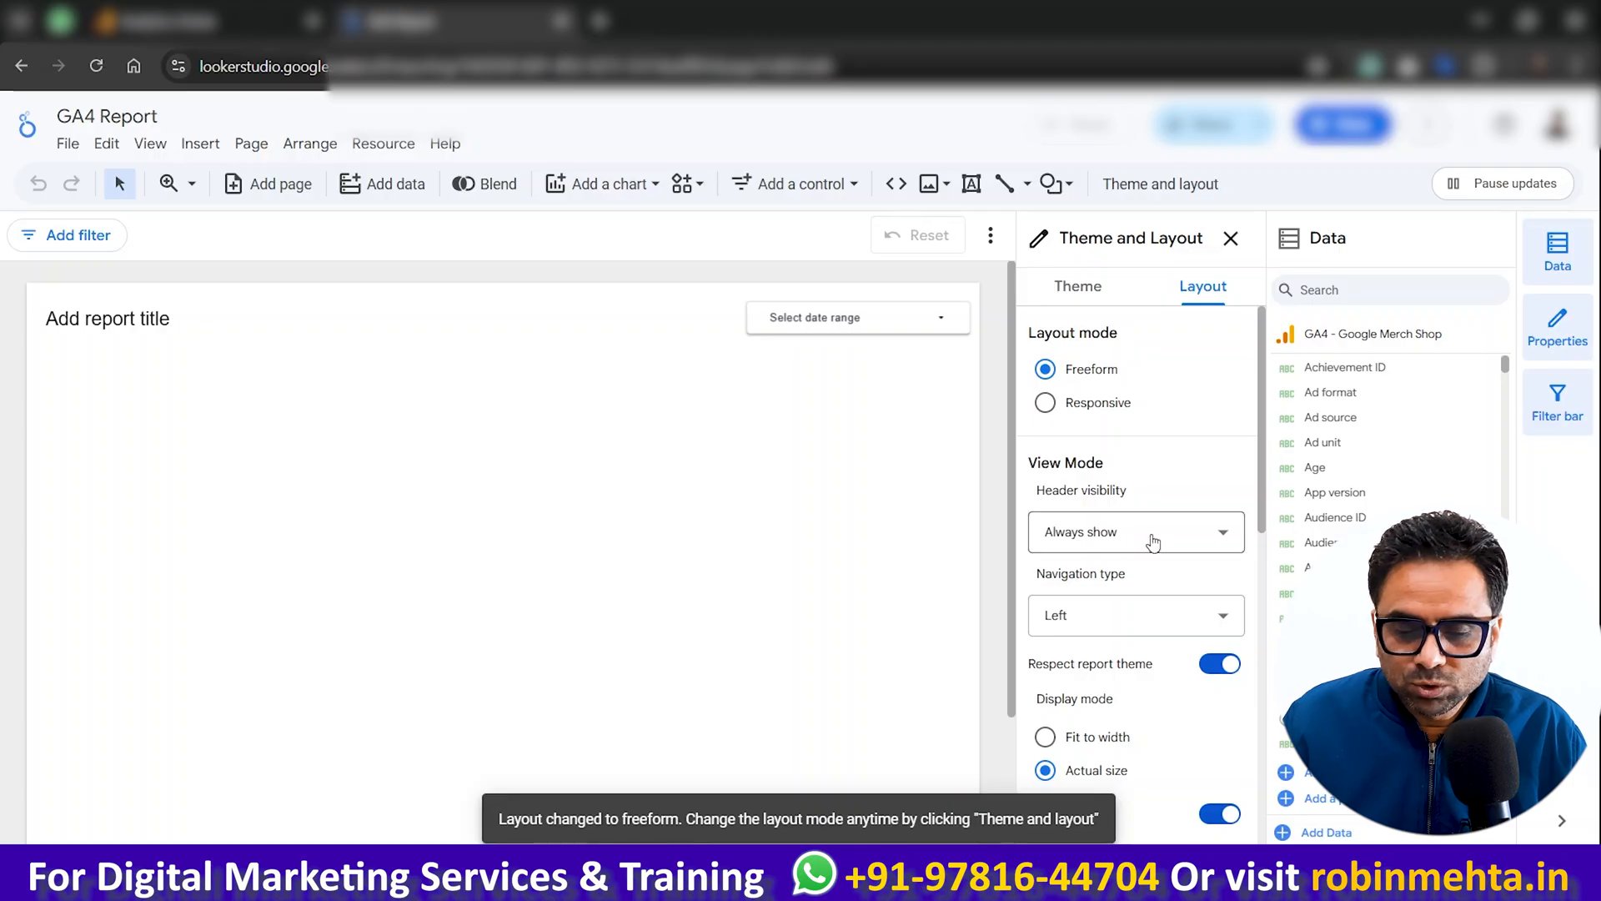
Step: Try the US letter (4:3) - Portrait canvas size and settle on A4 (1.41:1) - Portrait
{"action": "scroll", "coordinate": [1152, 538], "scroll_direction": "down", "scroll_amount": 3}
{"action": "scroll", "coordinate": [1154, 542], "scroll_direction": "up", "scroll_amount": 1}
{"action": "scroll", "coordinate": [1154, 542], "scroll_direction": "down", "scroll_amount": 1}
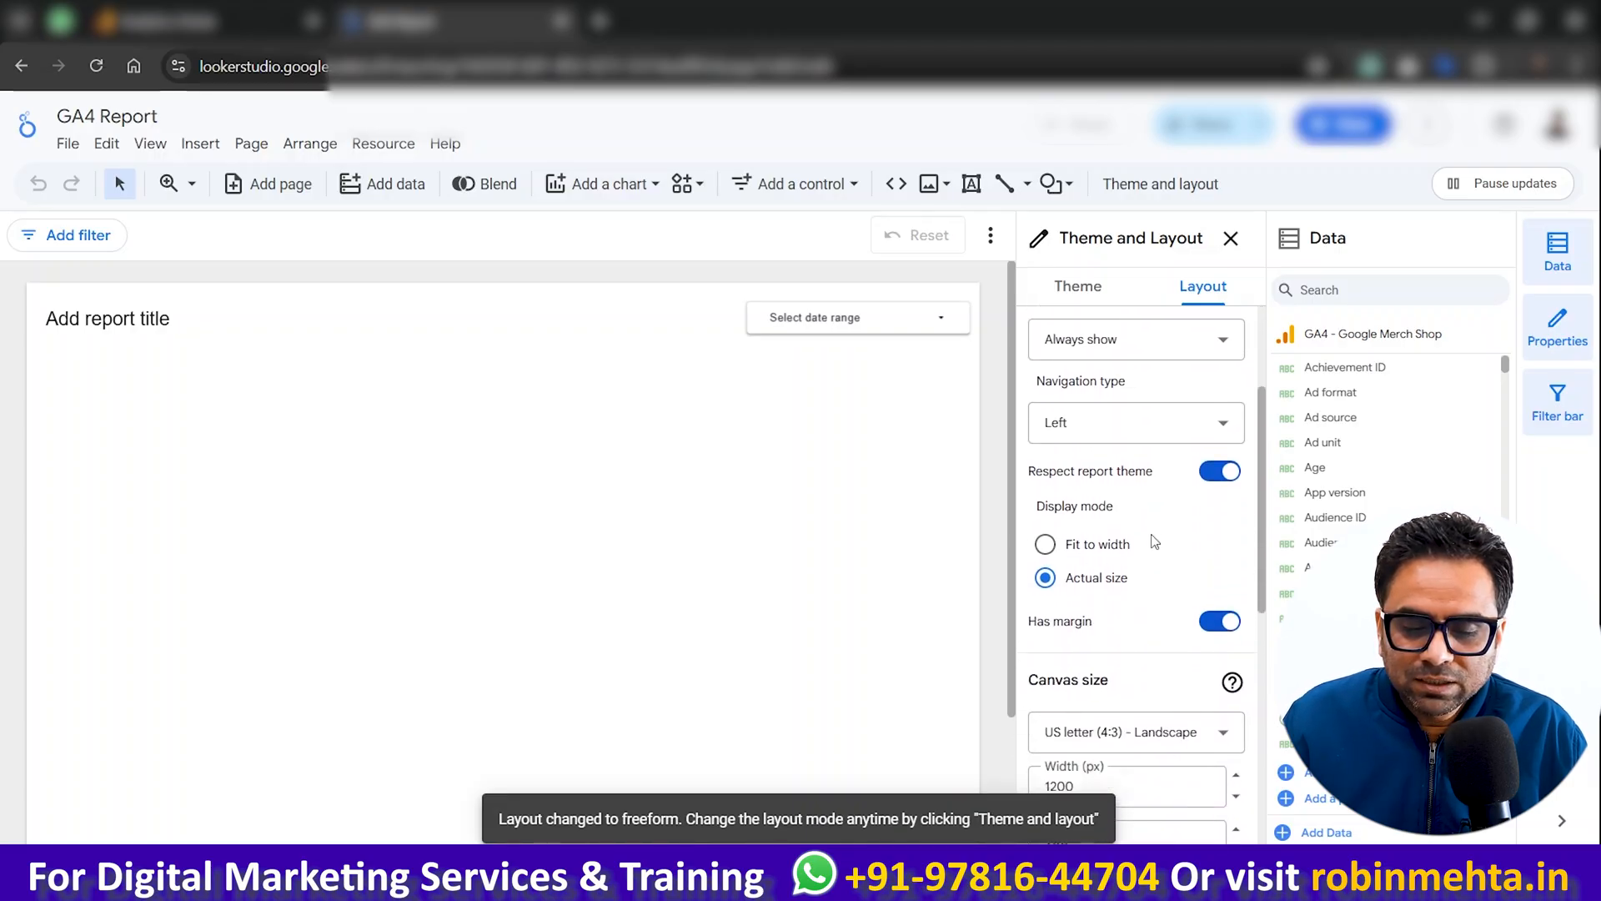
{"action": "left_click", "coordinate": [1160, 714]}
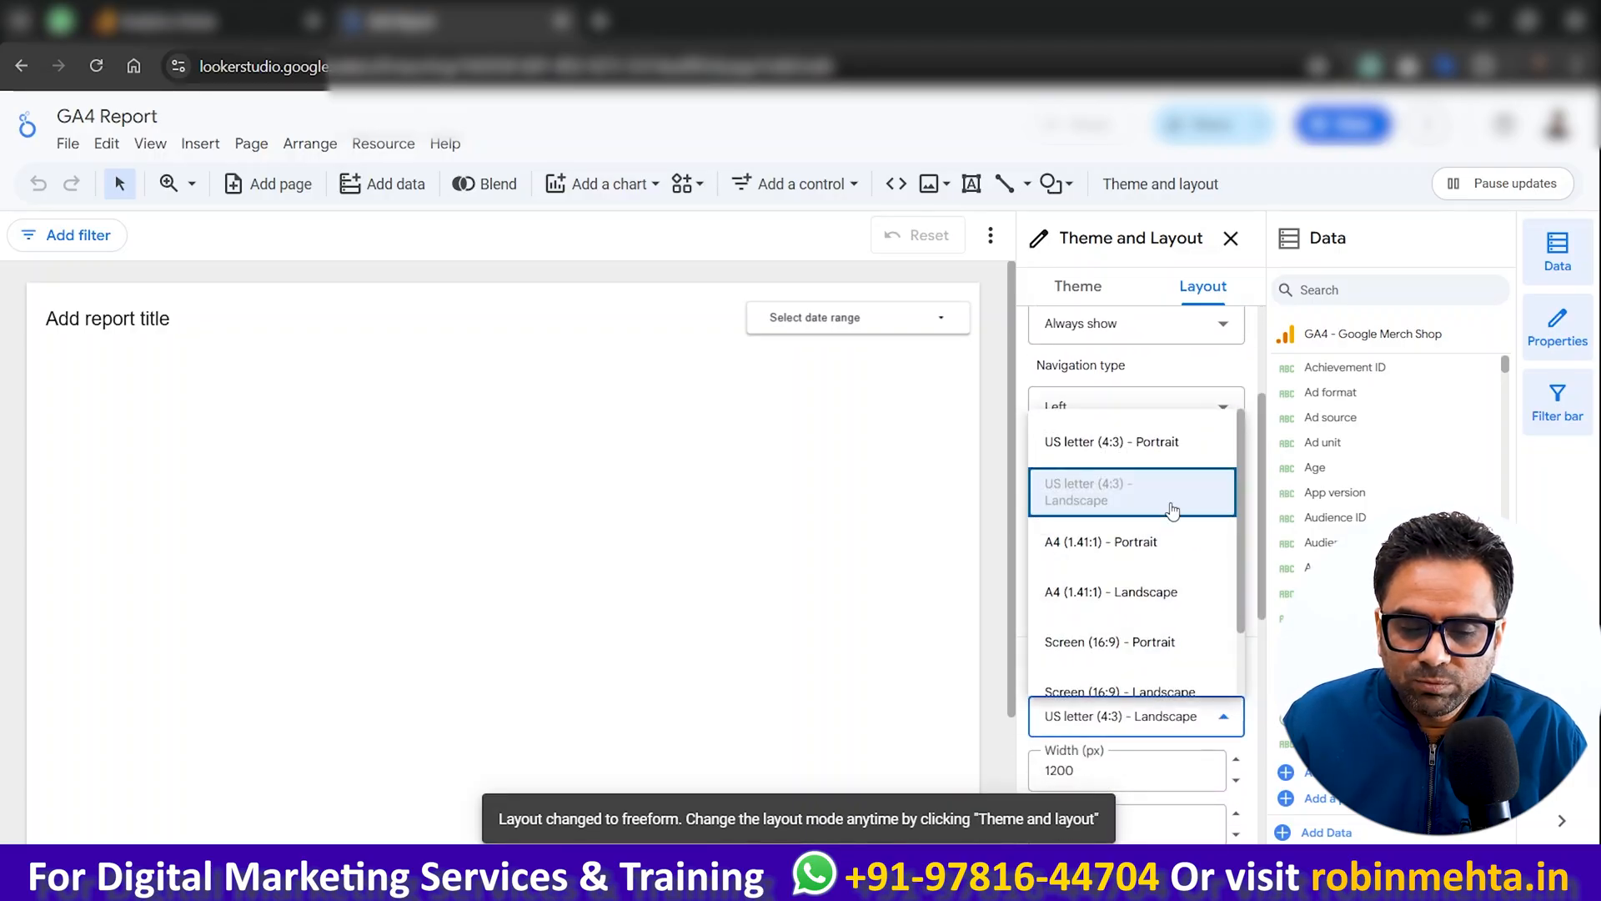
{"action": "left_click", "coordinate": [1172, 446]}
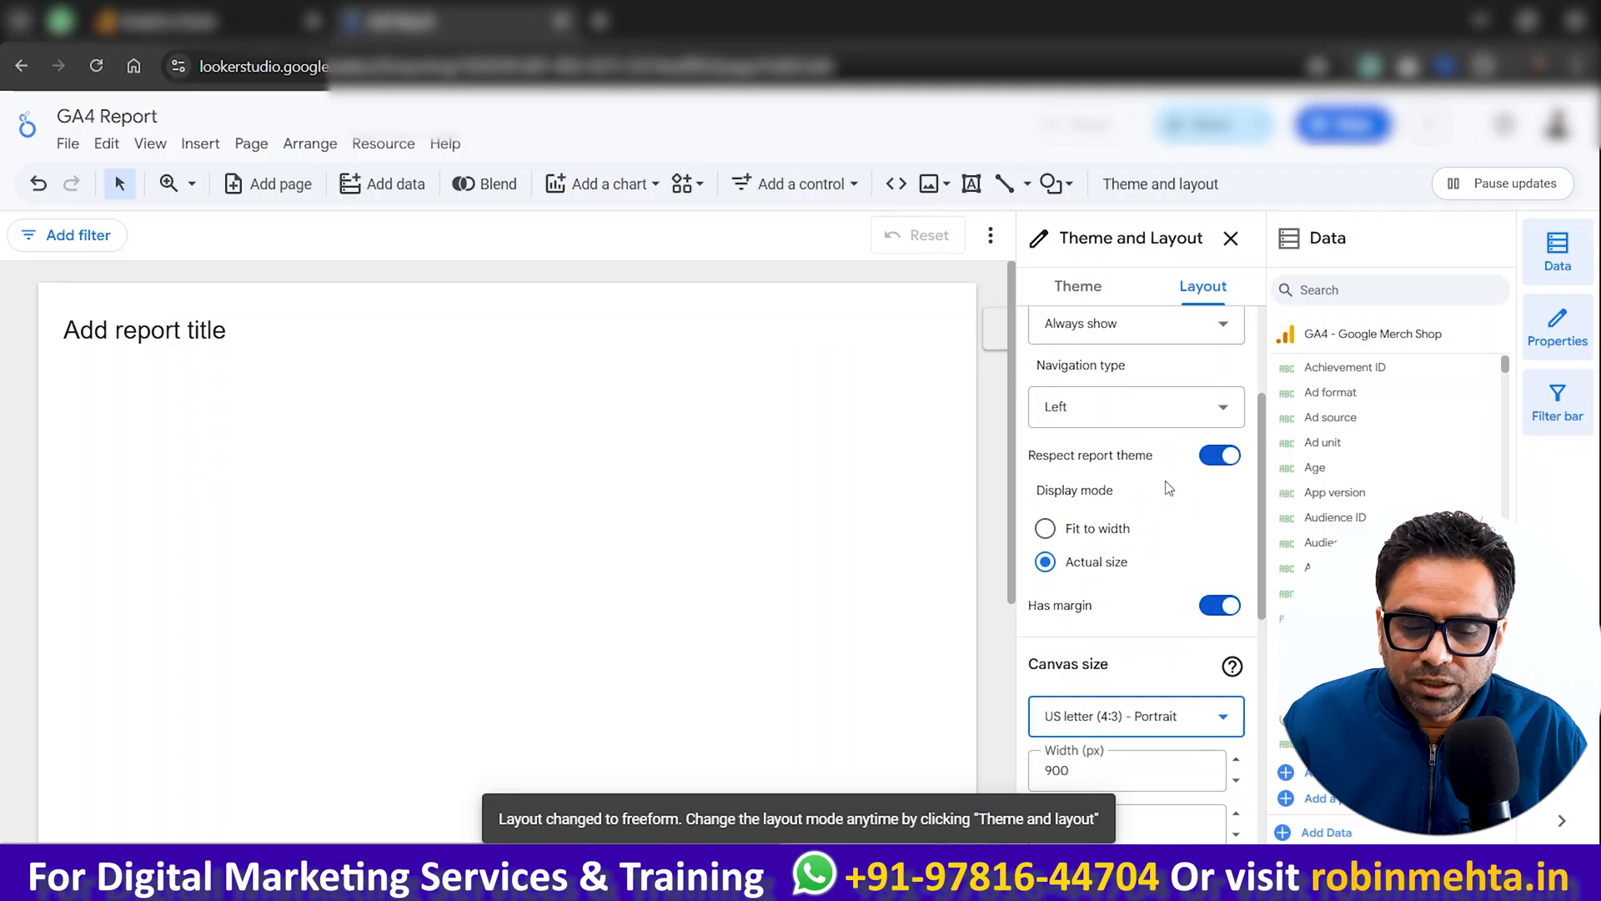
{"action": "left_click", "coordinate": [1162, 717]}
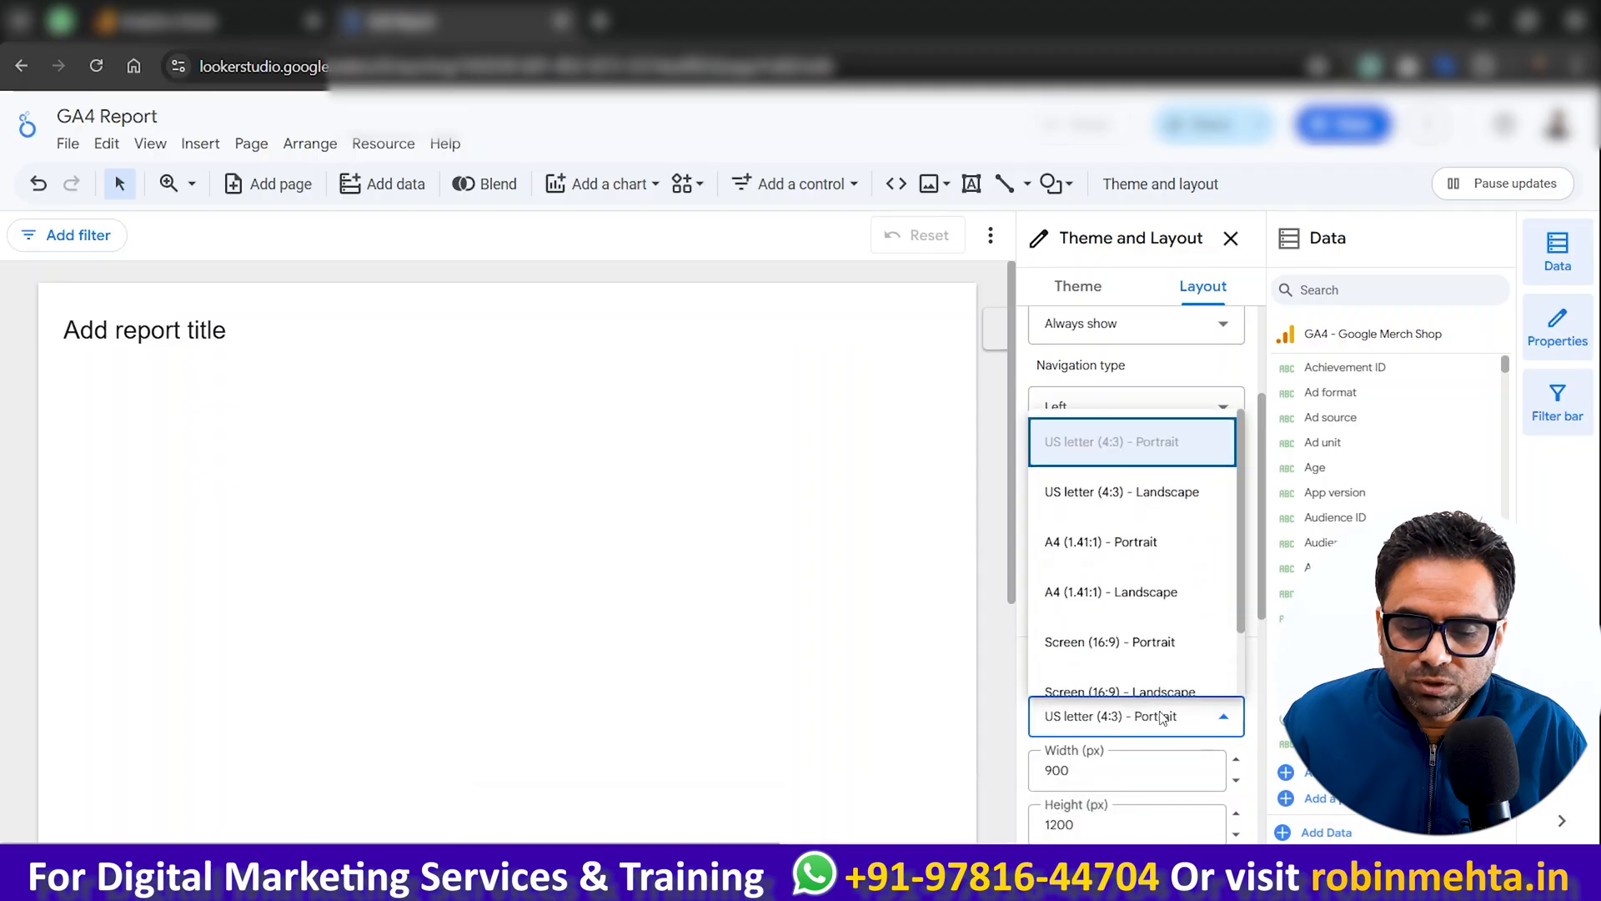
{"action": "left_click", "coordinate": [1143, 544]}
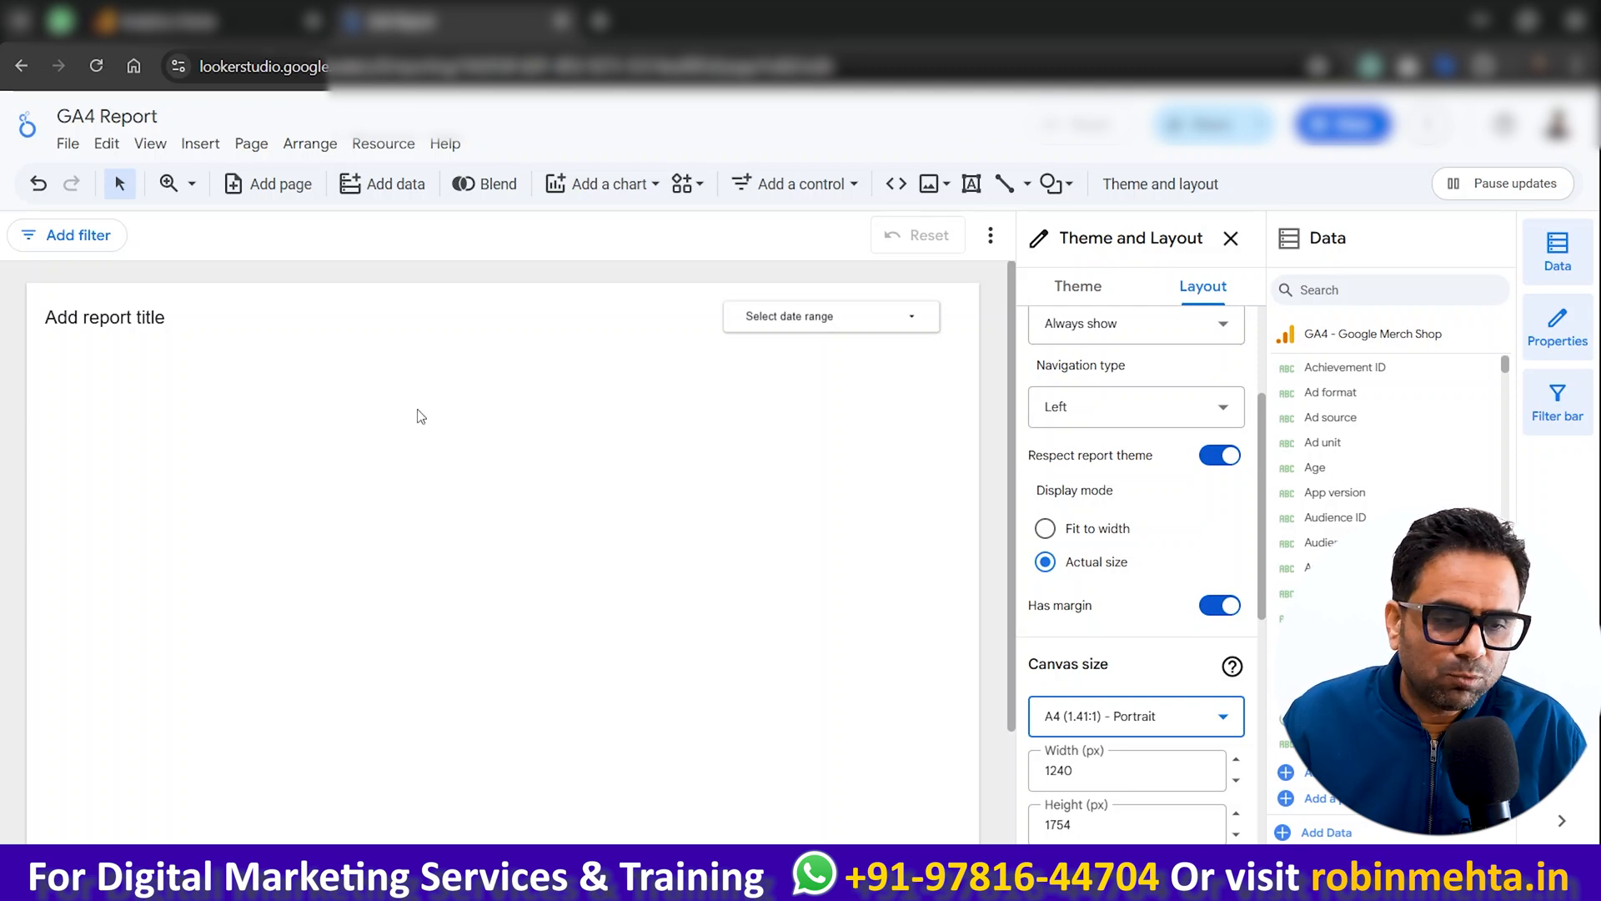
Step: Insert a pie chart in the middle of the canvas, below the report title and date range control
{"action": "left_click", "coordinate": [199, 139]}
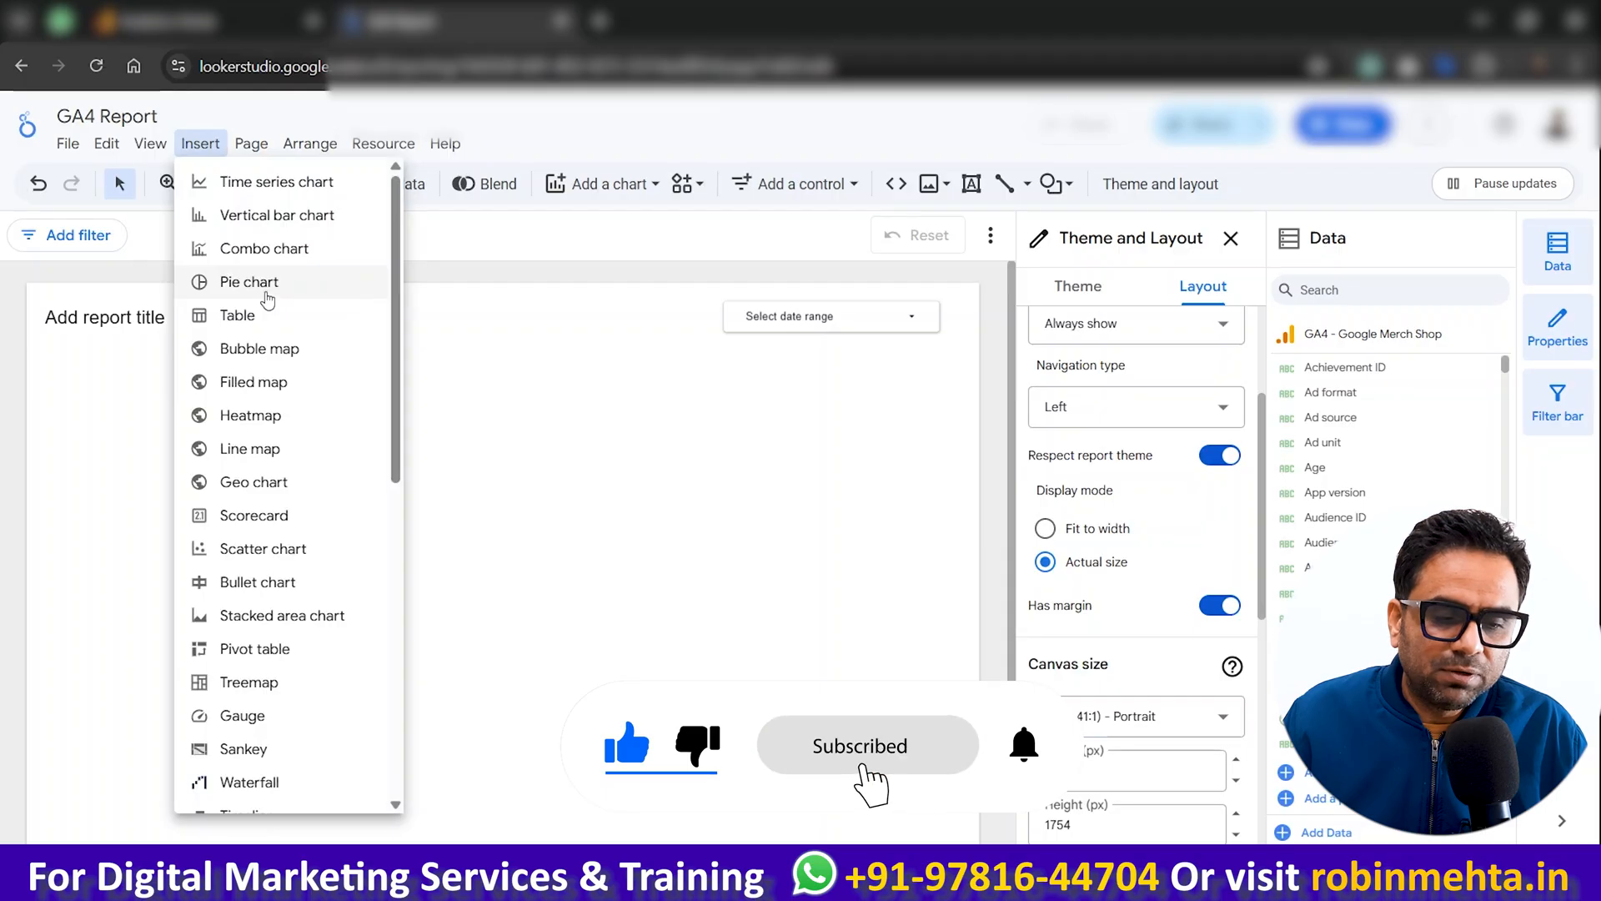
{"action": "left_click", "coordinate": [265, 288]}
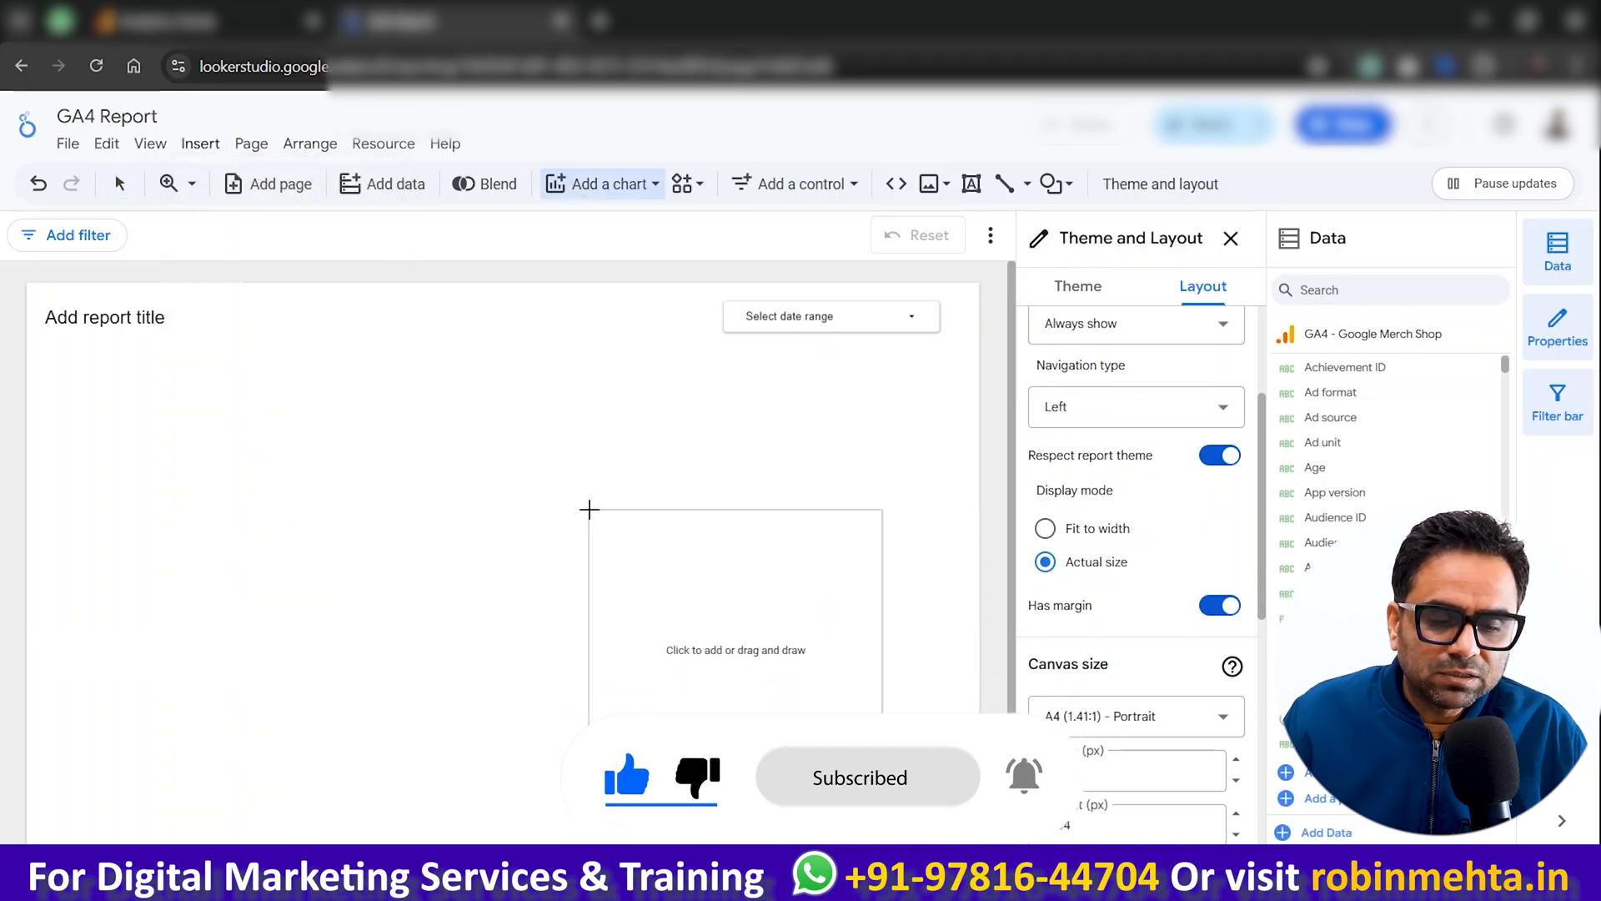
{"action": "left_click", "coordinate": [366, 426]}
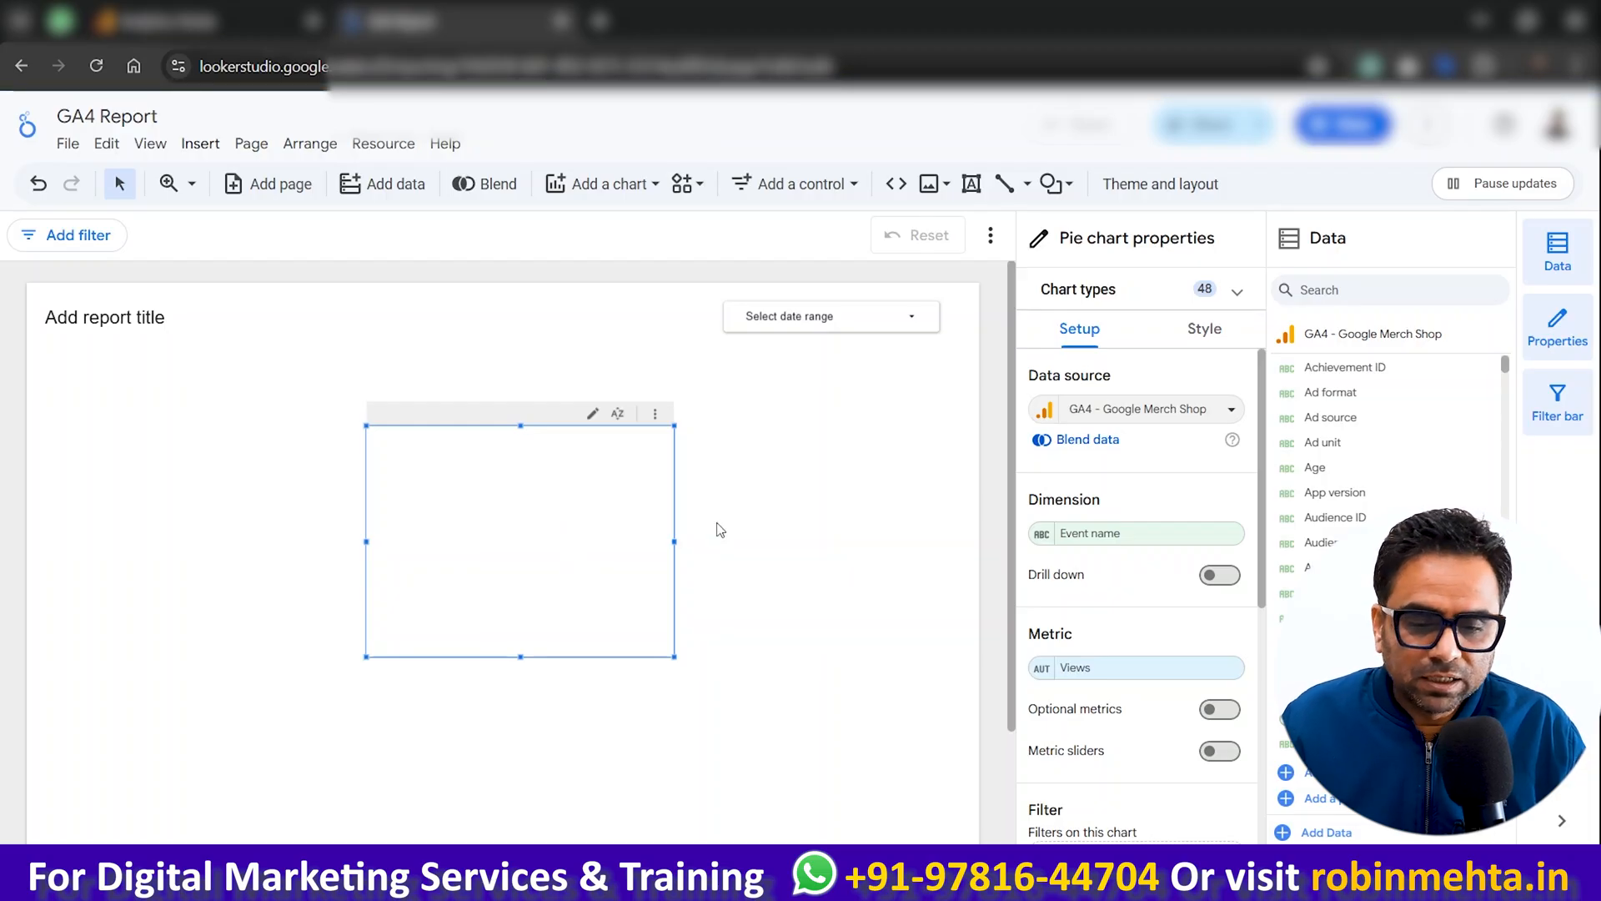
Step: Set the report's date range control to a fixed range from Dec 1, 2025 to Jan 5, 2026
{"action": "left_click", "coordinate": [904, 324]}
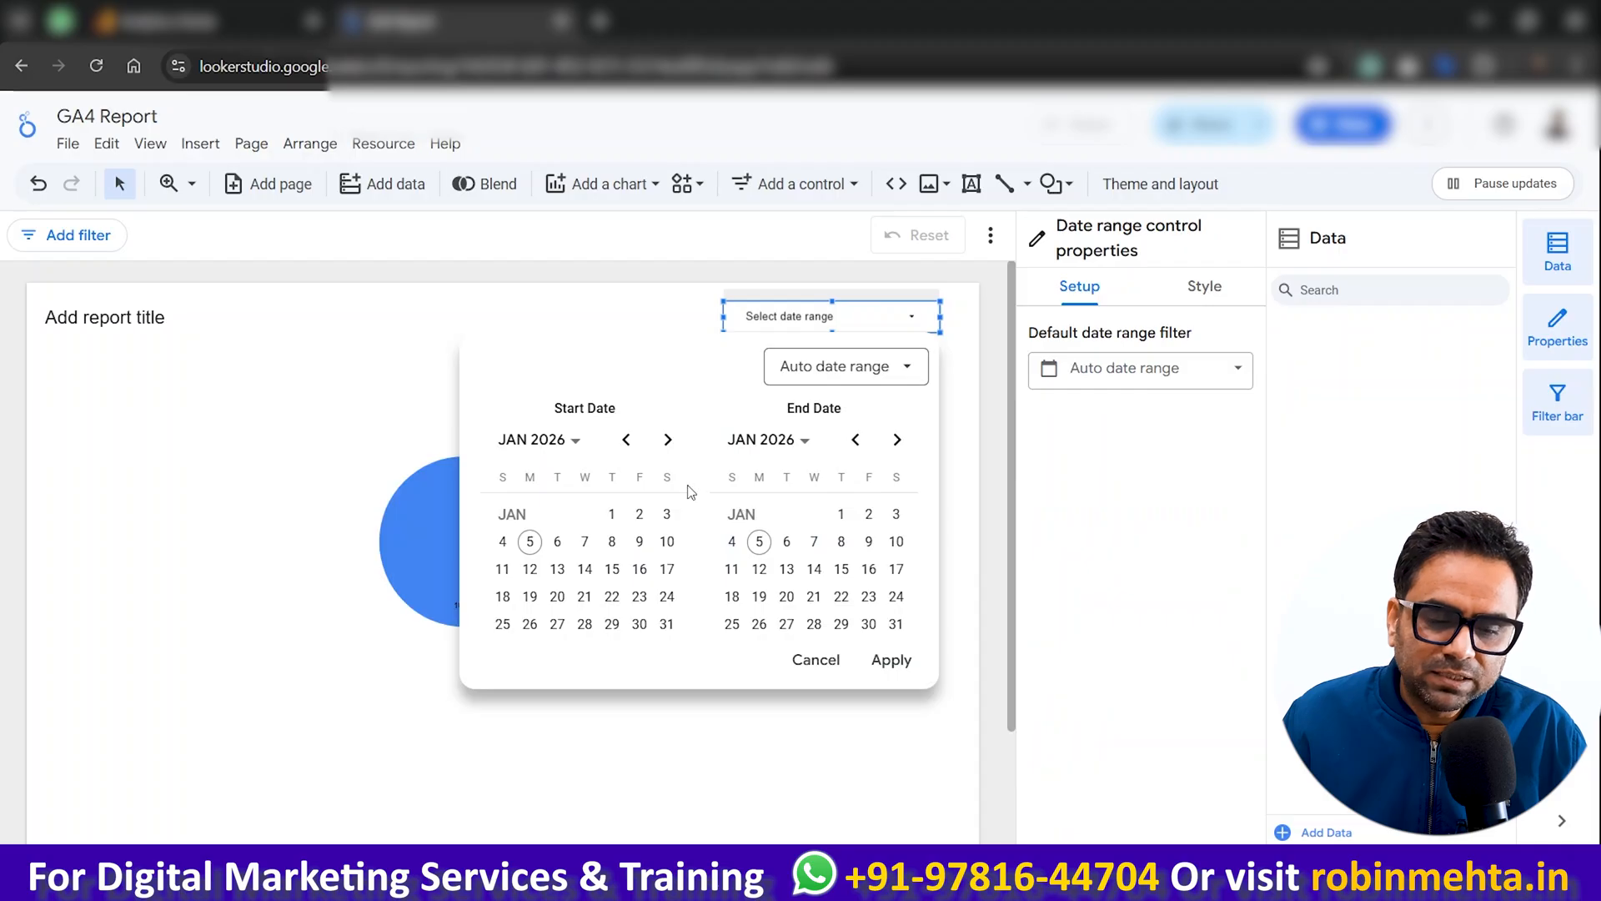
{"action": "left_click", "coordinate": [625, 439]}
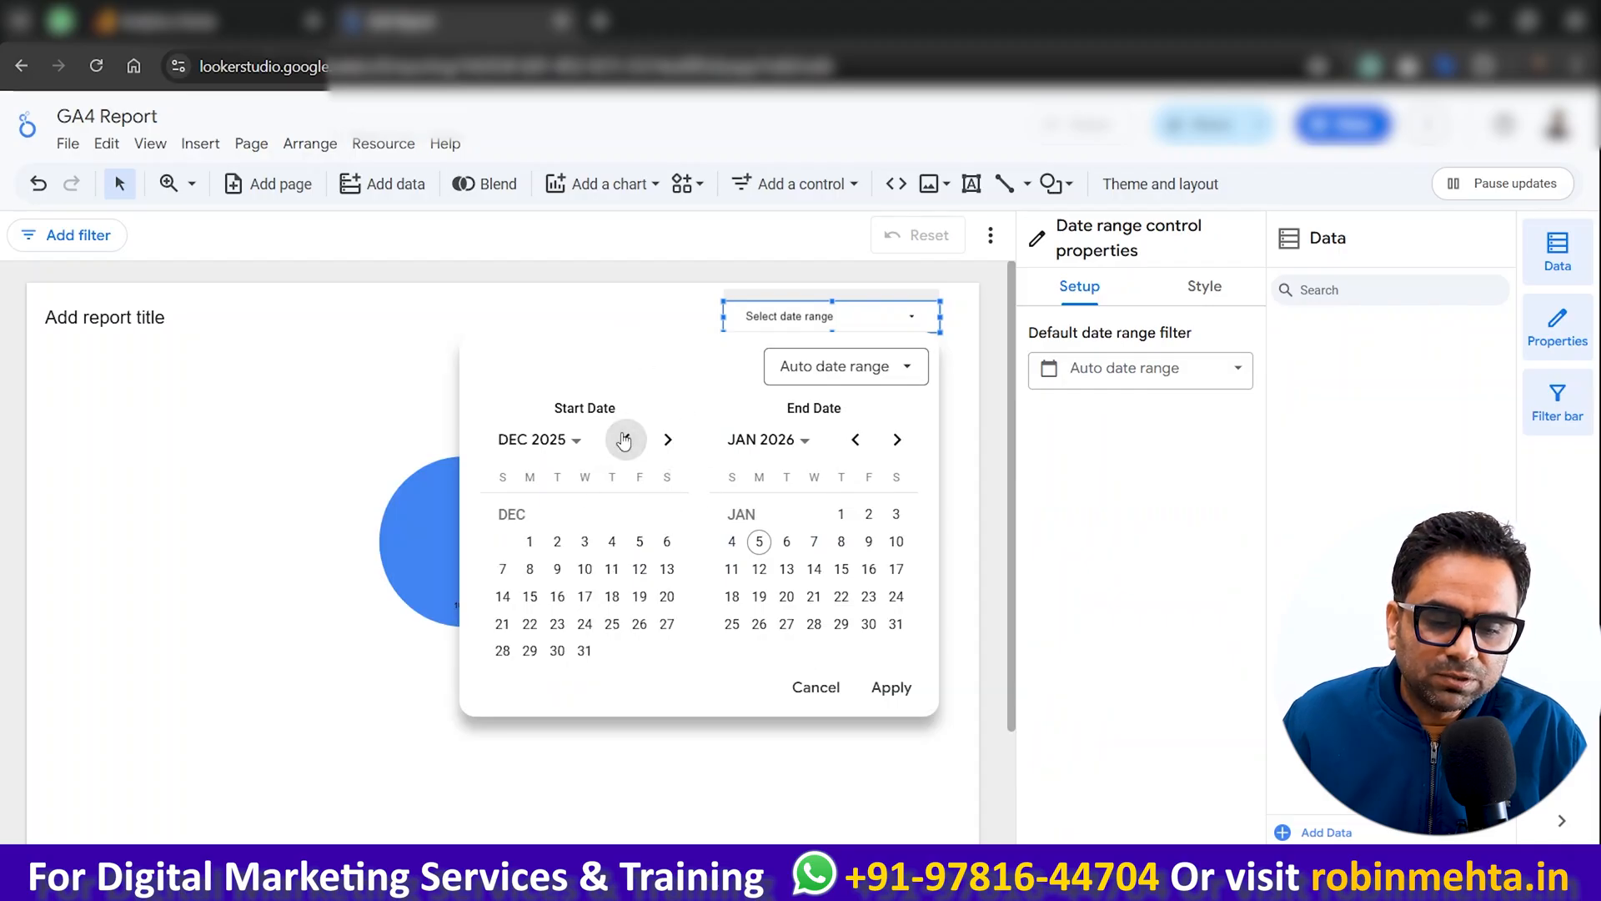
{"action": "left_click", "coordinate": [530, 541]}
{"action": "left_click", "coordinate": [585, 652]}
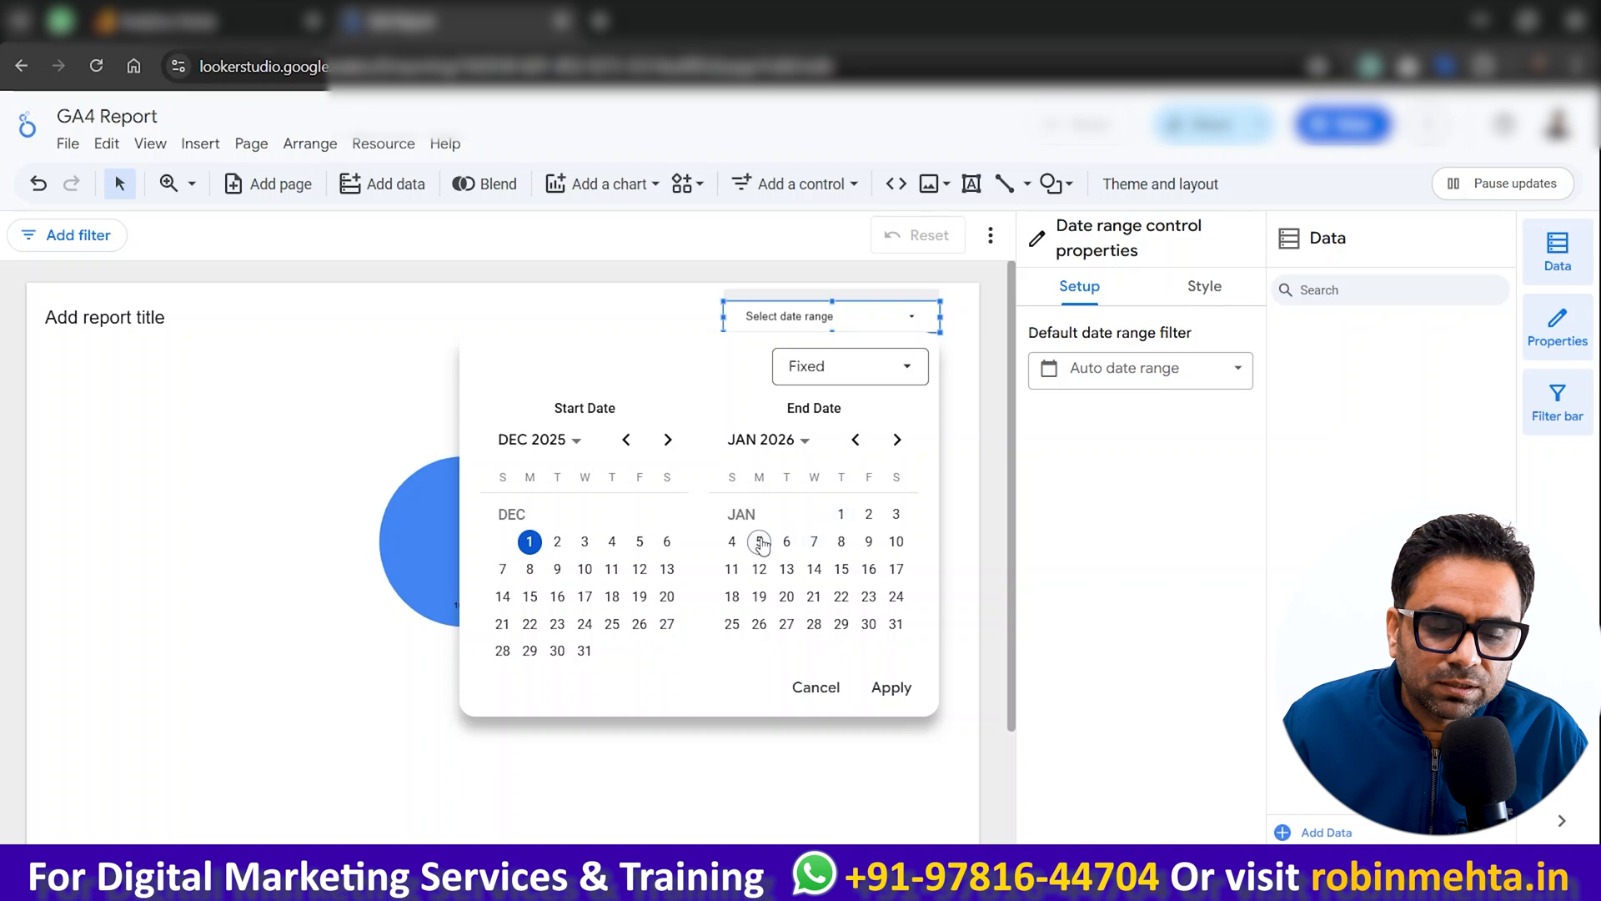
{"action": "left_click", "coordinate": [891, 684]}
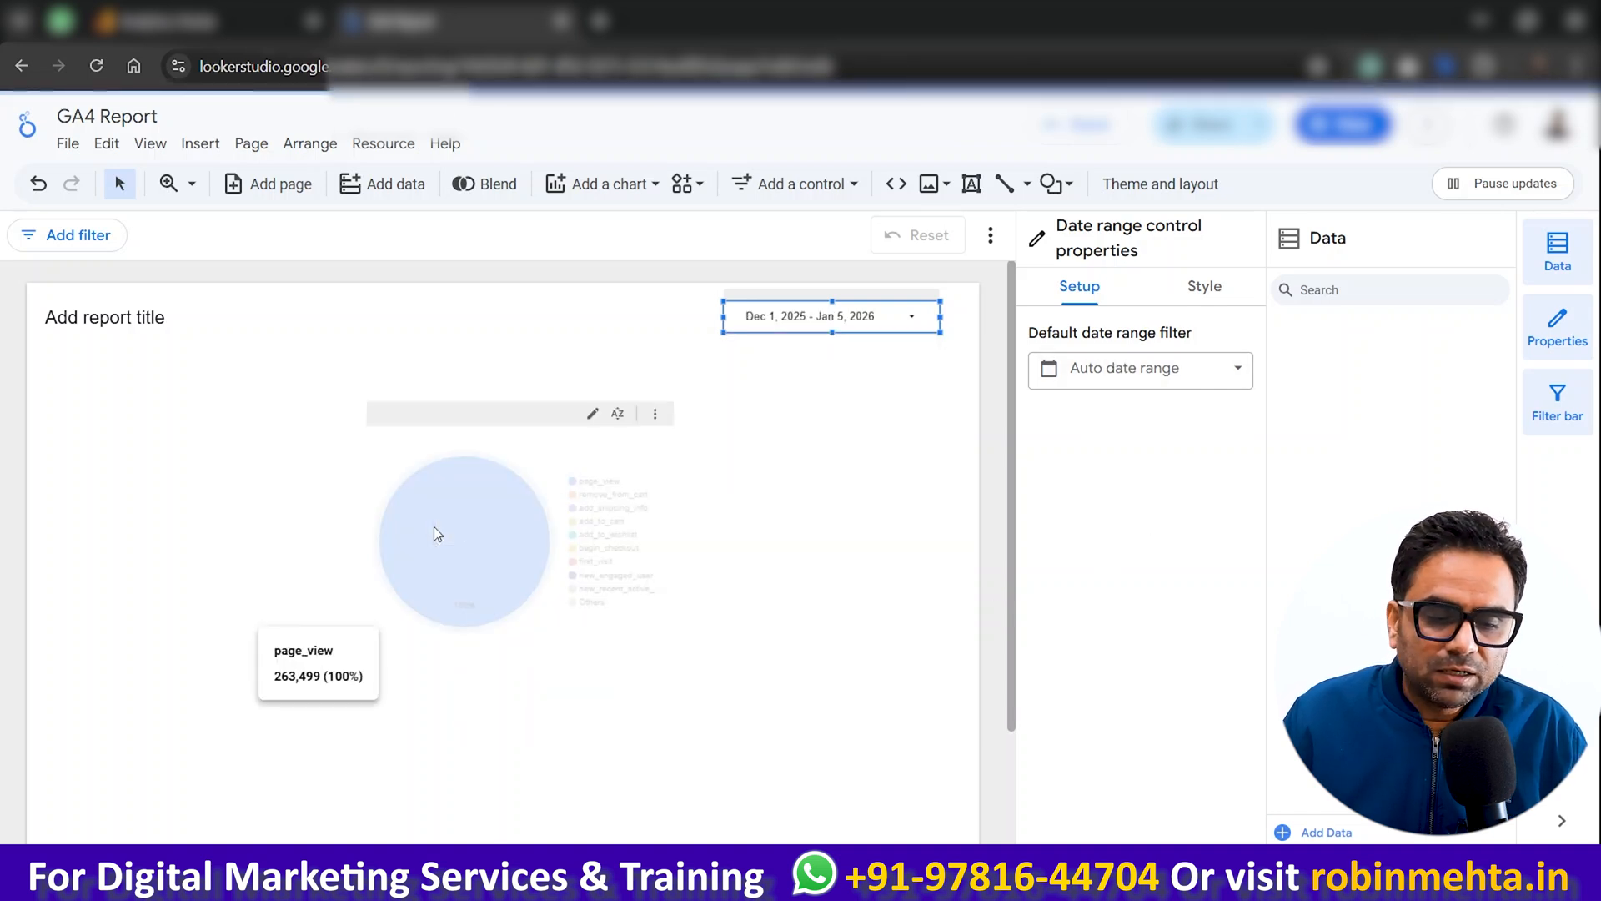
Step: Change the pie chart's dimension to Ad source and move the chart to the left side of the canvas
{"action": "left_click", "coordinate": [447, 544]}
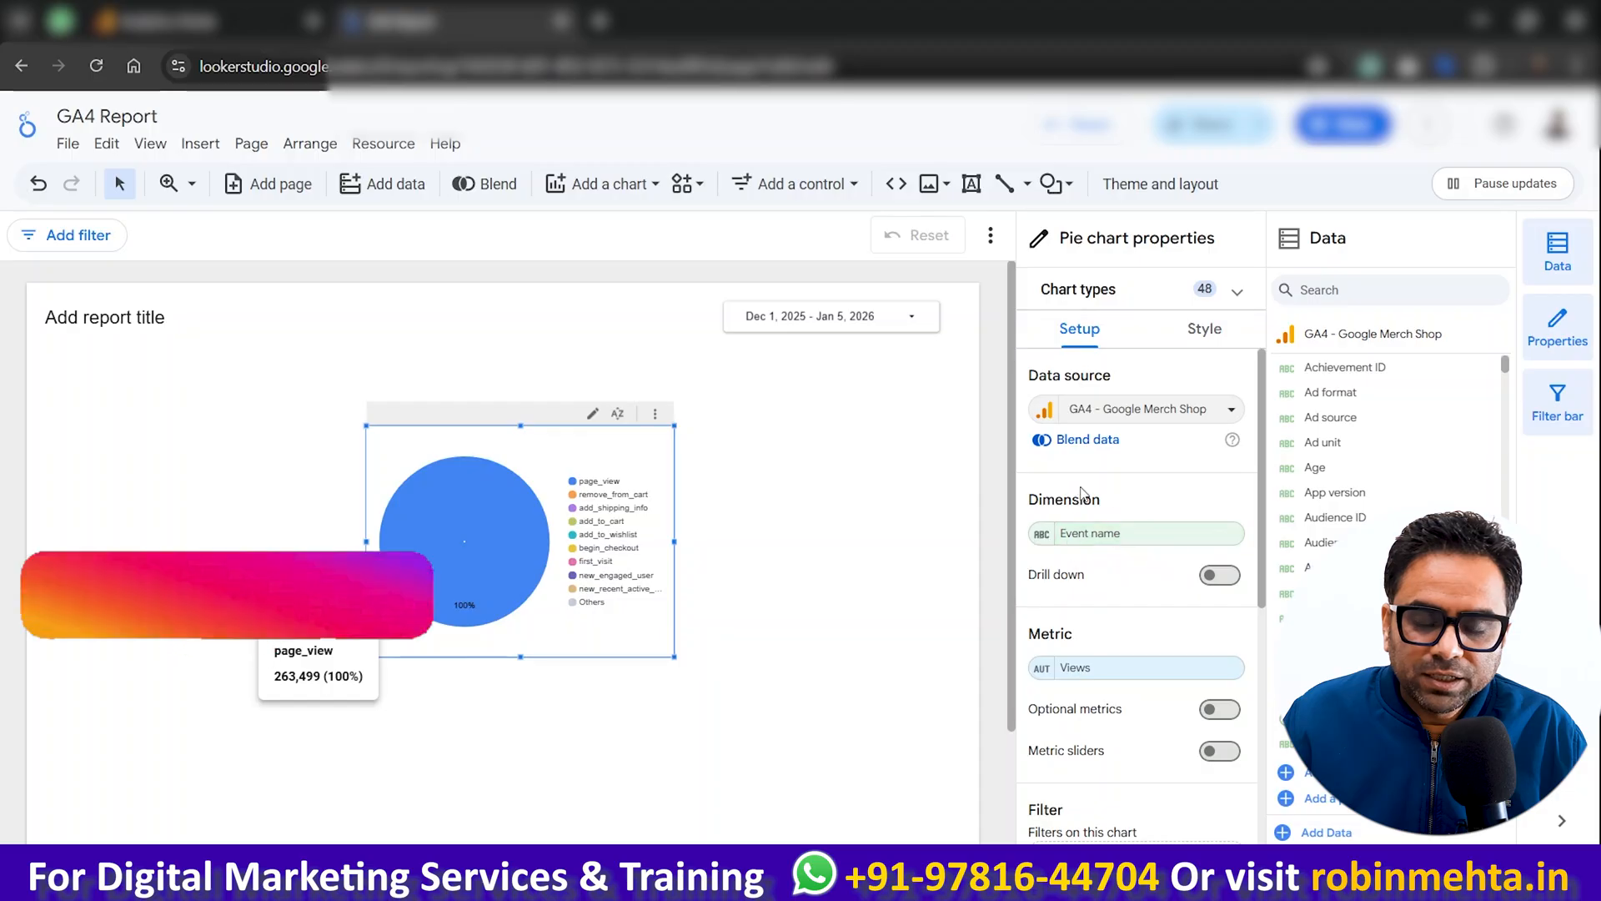
{"action": "left_click", "coordinate": [1107, 535]}
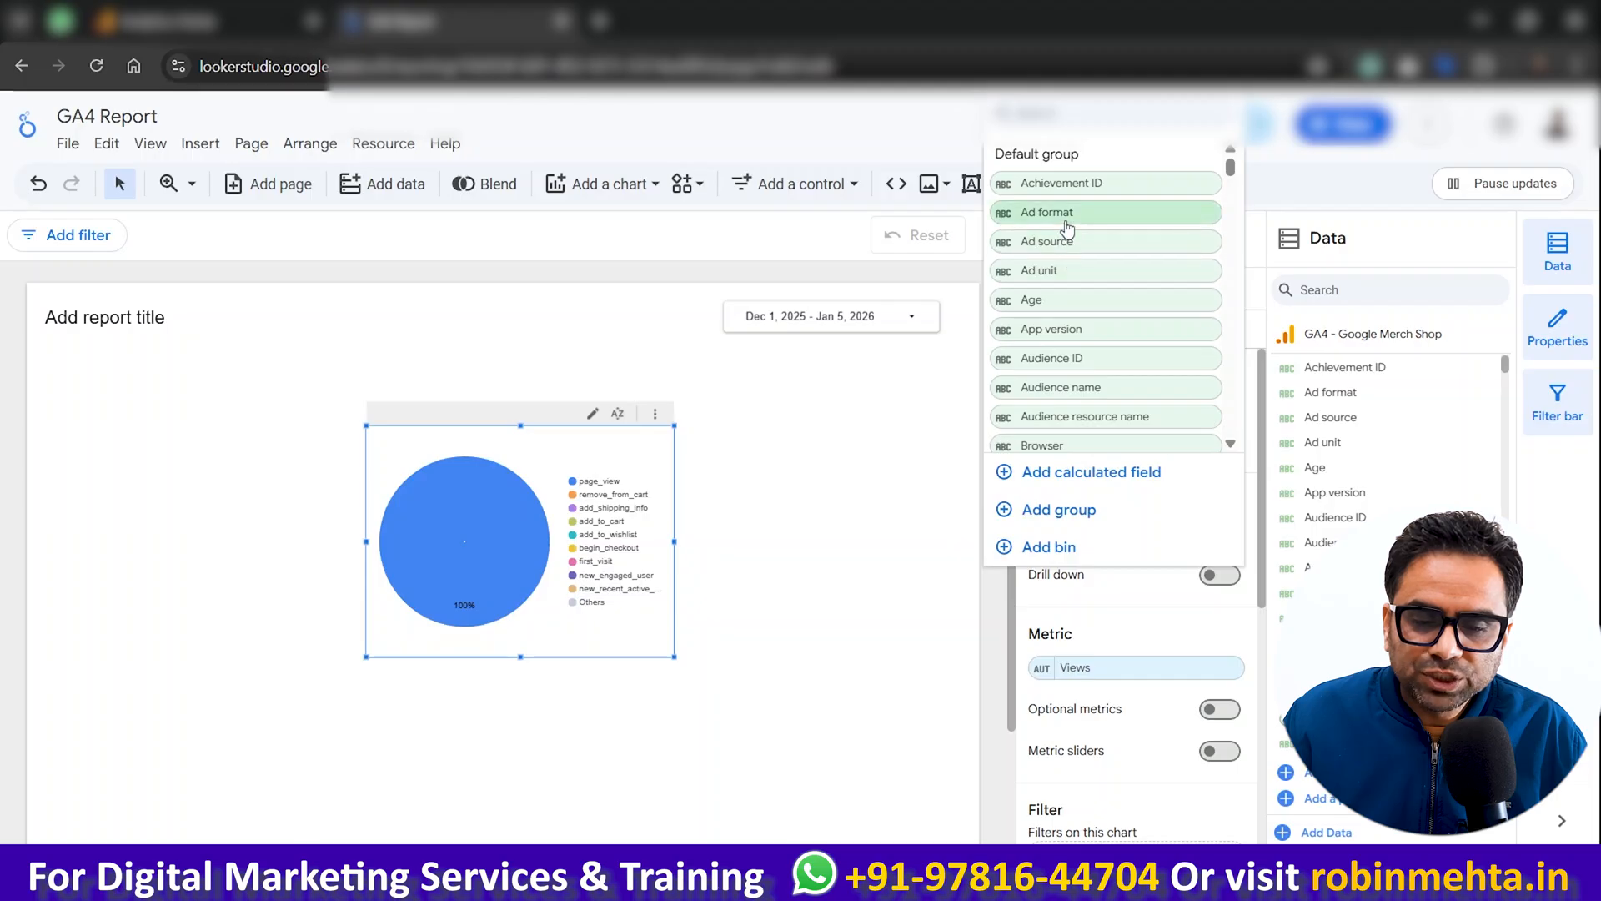
{"action": "left_click", "coordinate": [1067, 251]}
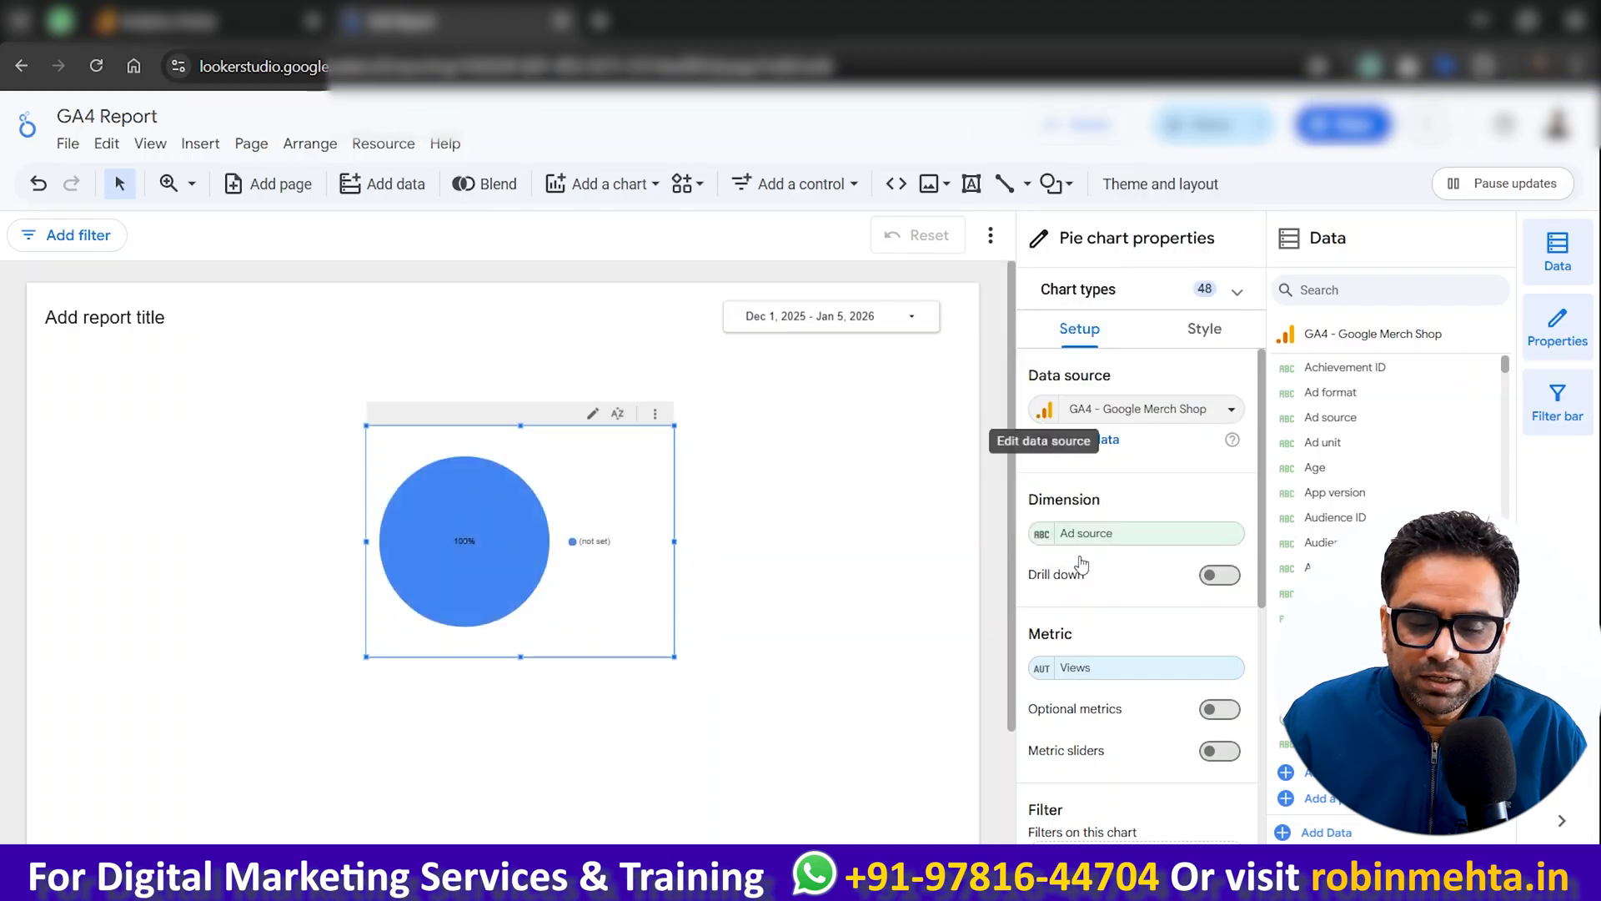
{"action": "left_click_drag", "start_coordinate": [501, 501], "coordinate": [277, 501]}
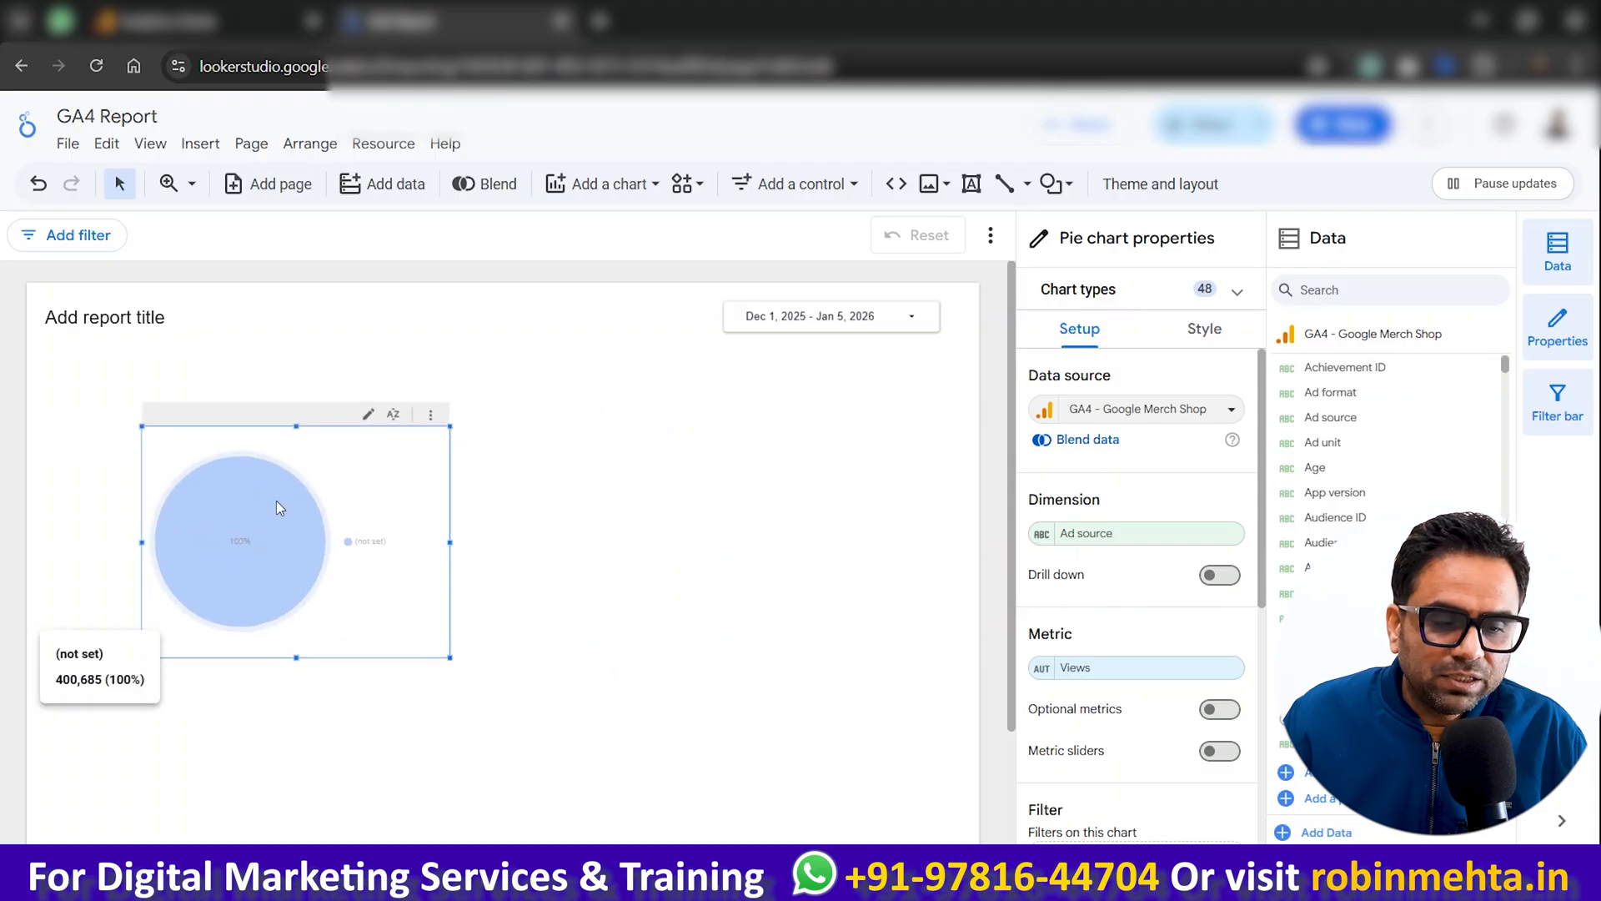
Step: Insert a scorecard to the right of the pie chart, align its top with the pie chart's and enlarge it
{"action": "left_click", "coordinate": [201, 146]}
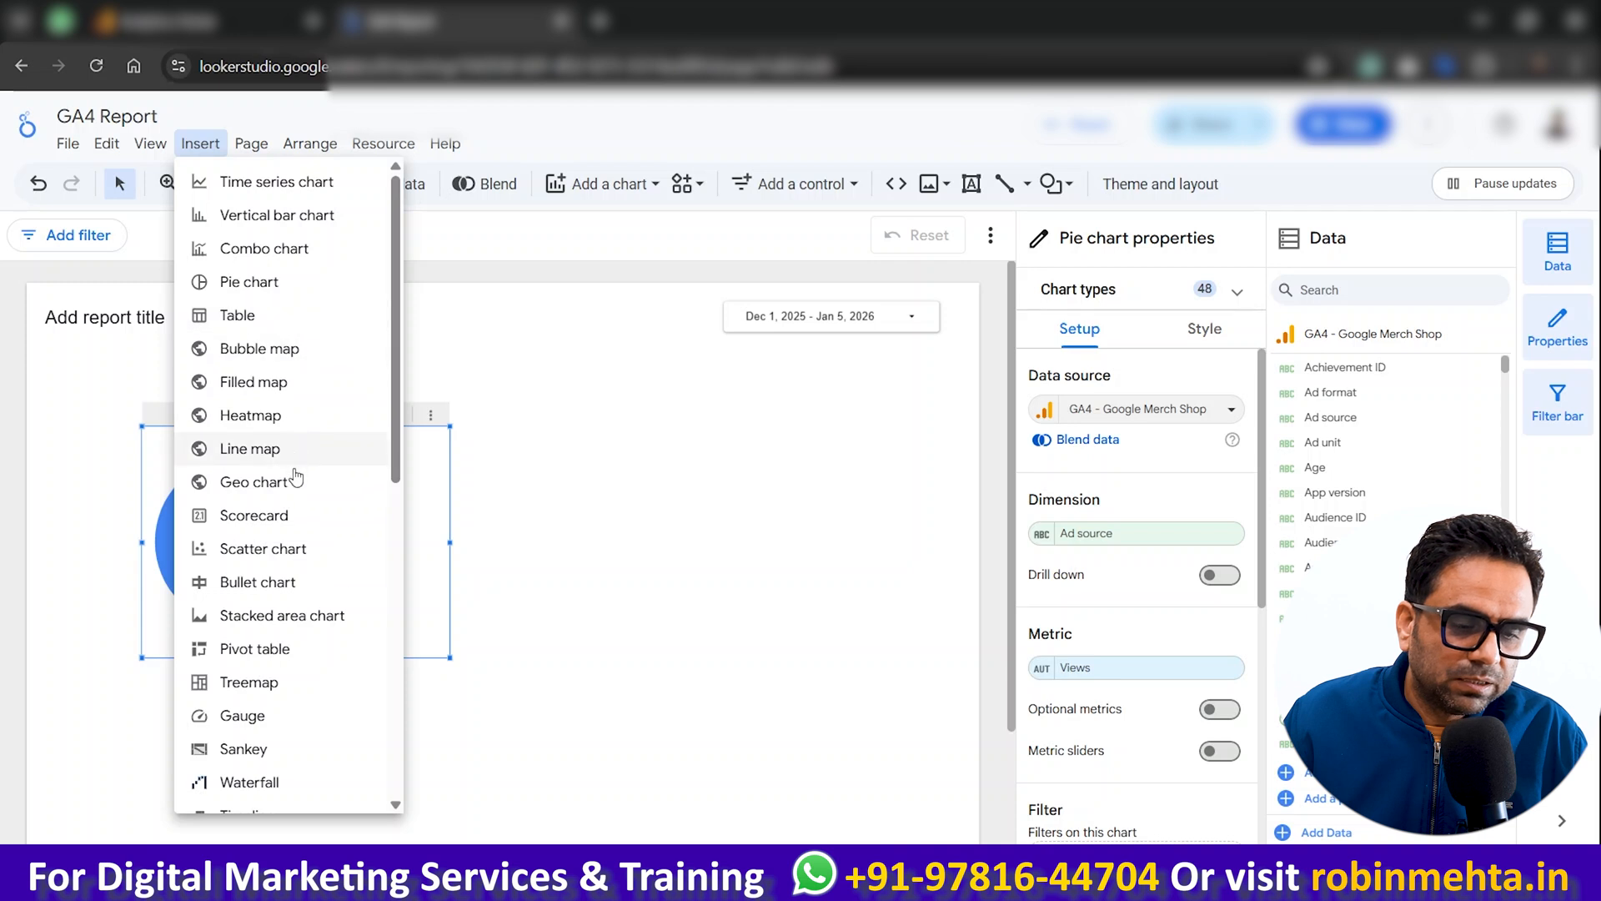
{"action": "left_click", "coordinate": [286, 530]}
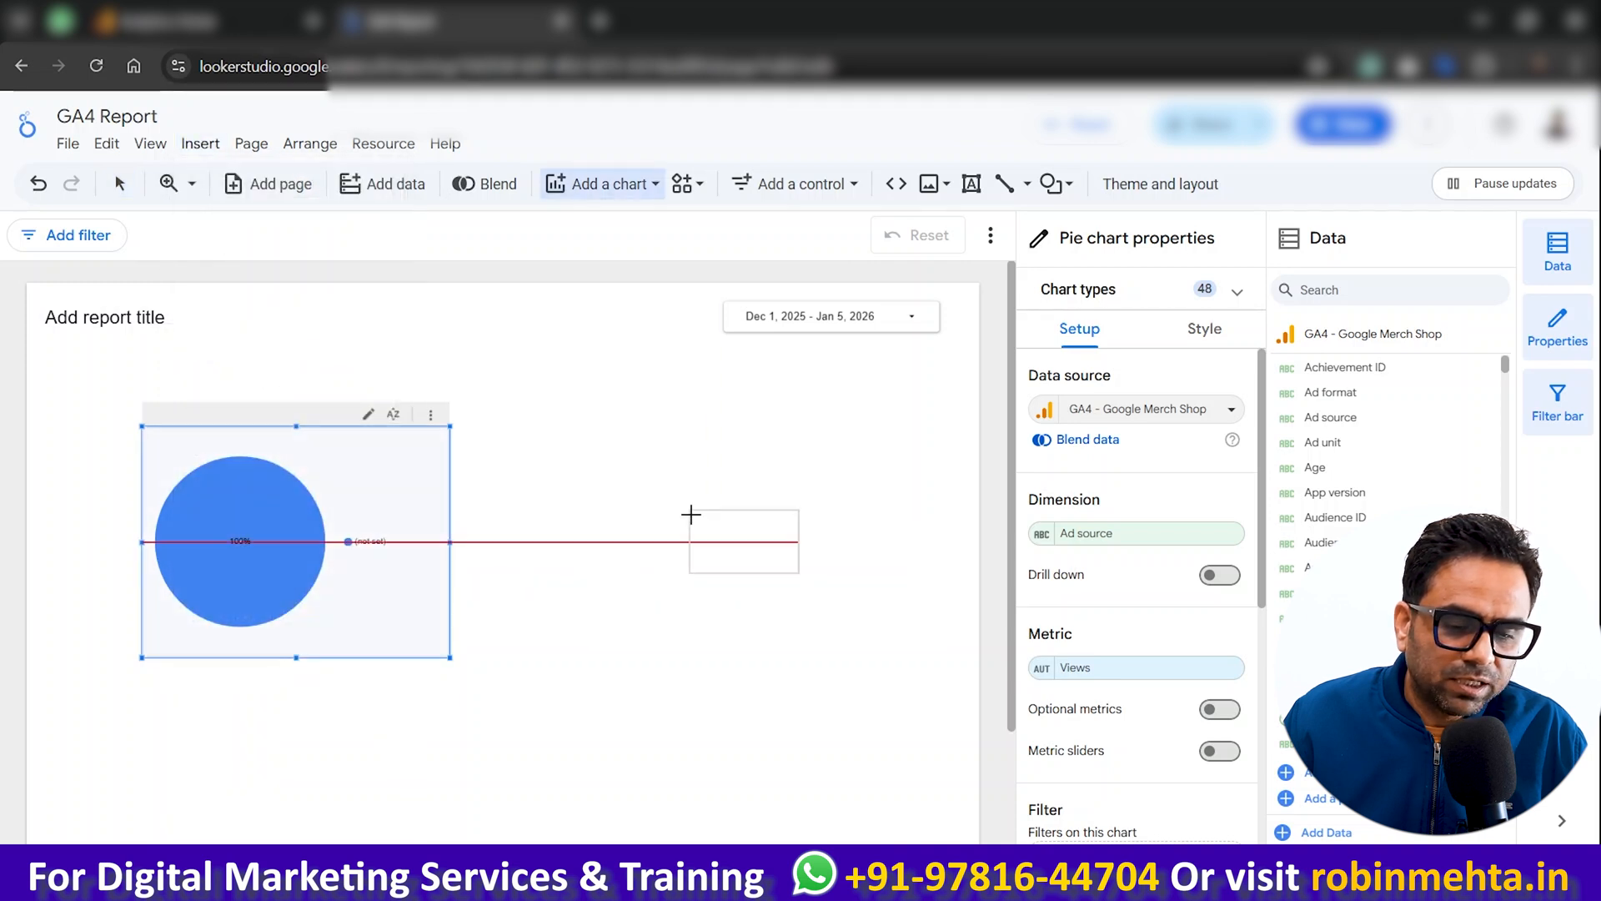
{"action": "left_click", "coordinate": [689, 512]}
{"action": "left_click_drag", "start_coordinate": [740, 554], "coordinate": [604, 461]}
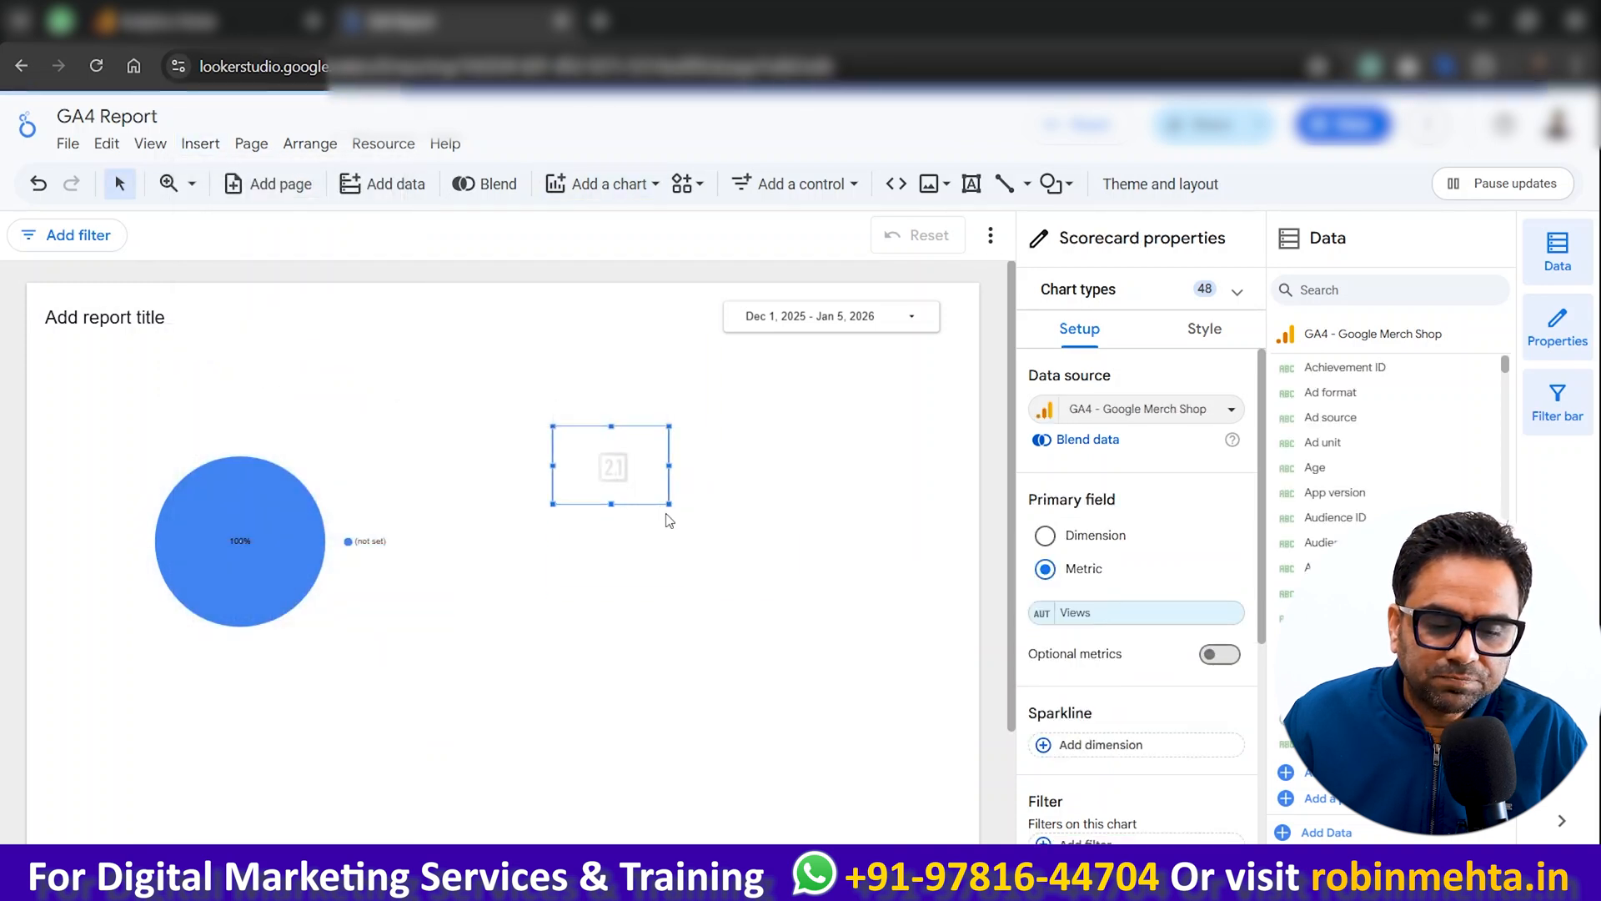
{"action": "left_click_drag", "start_coordinate": [668, 505], "coordinate": [809, 594]}
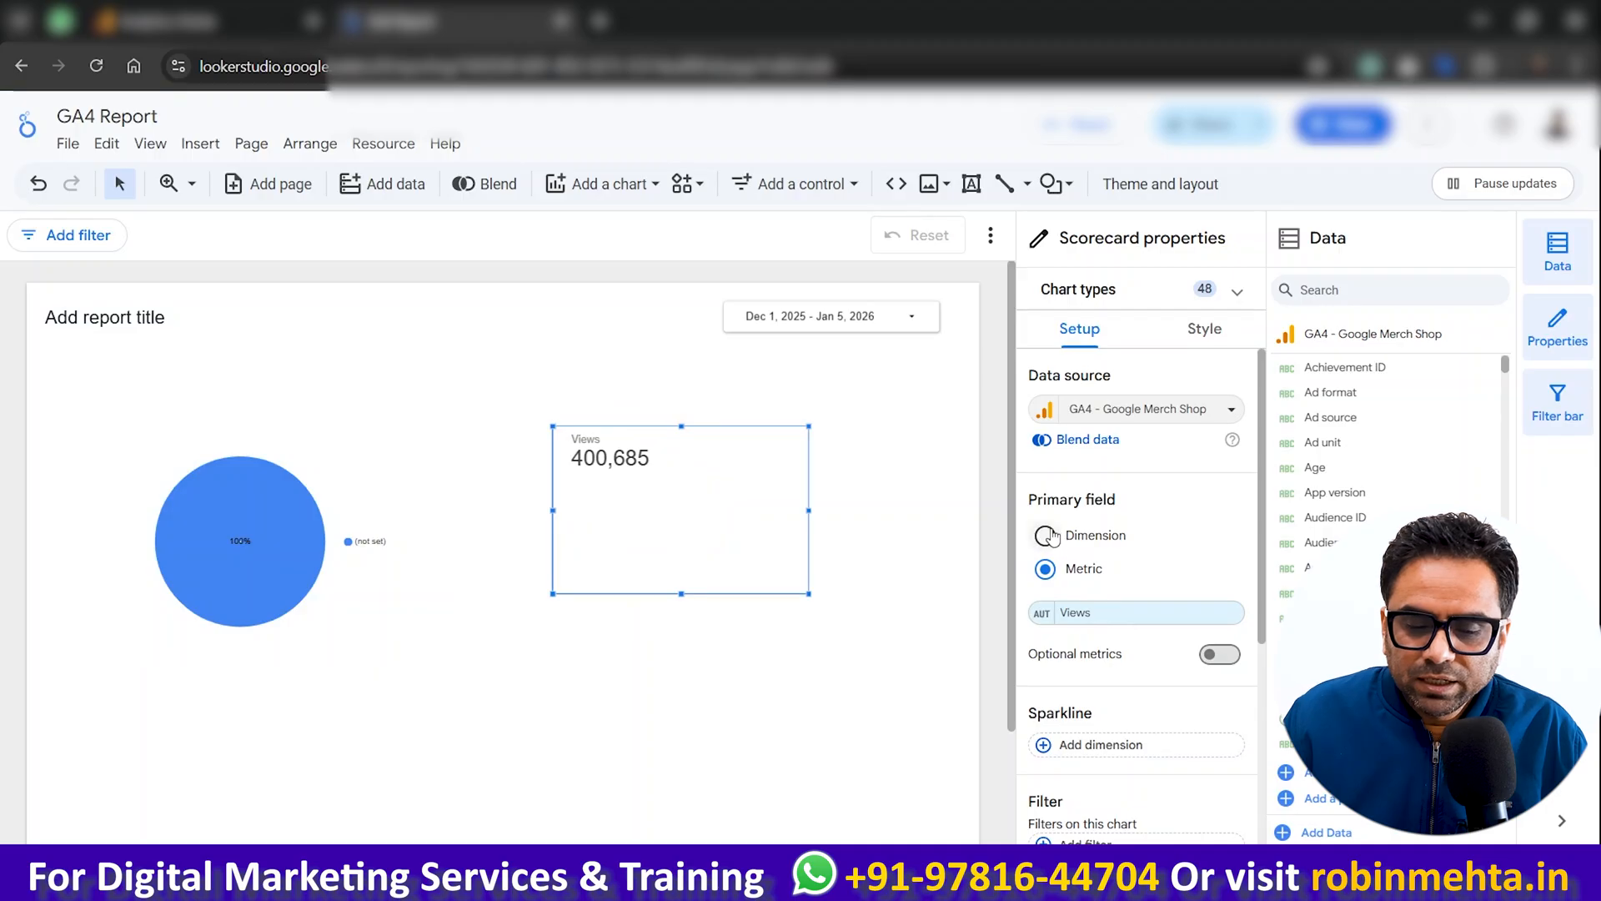
Step: Try Ads clicks as the scorecard's primary metric
{"action": "scroll", "coordinate": [1119, 513], "scroll_direction": "down", "scroll_amount": 2}
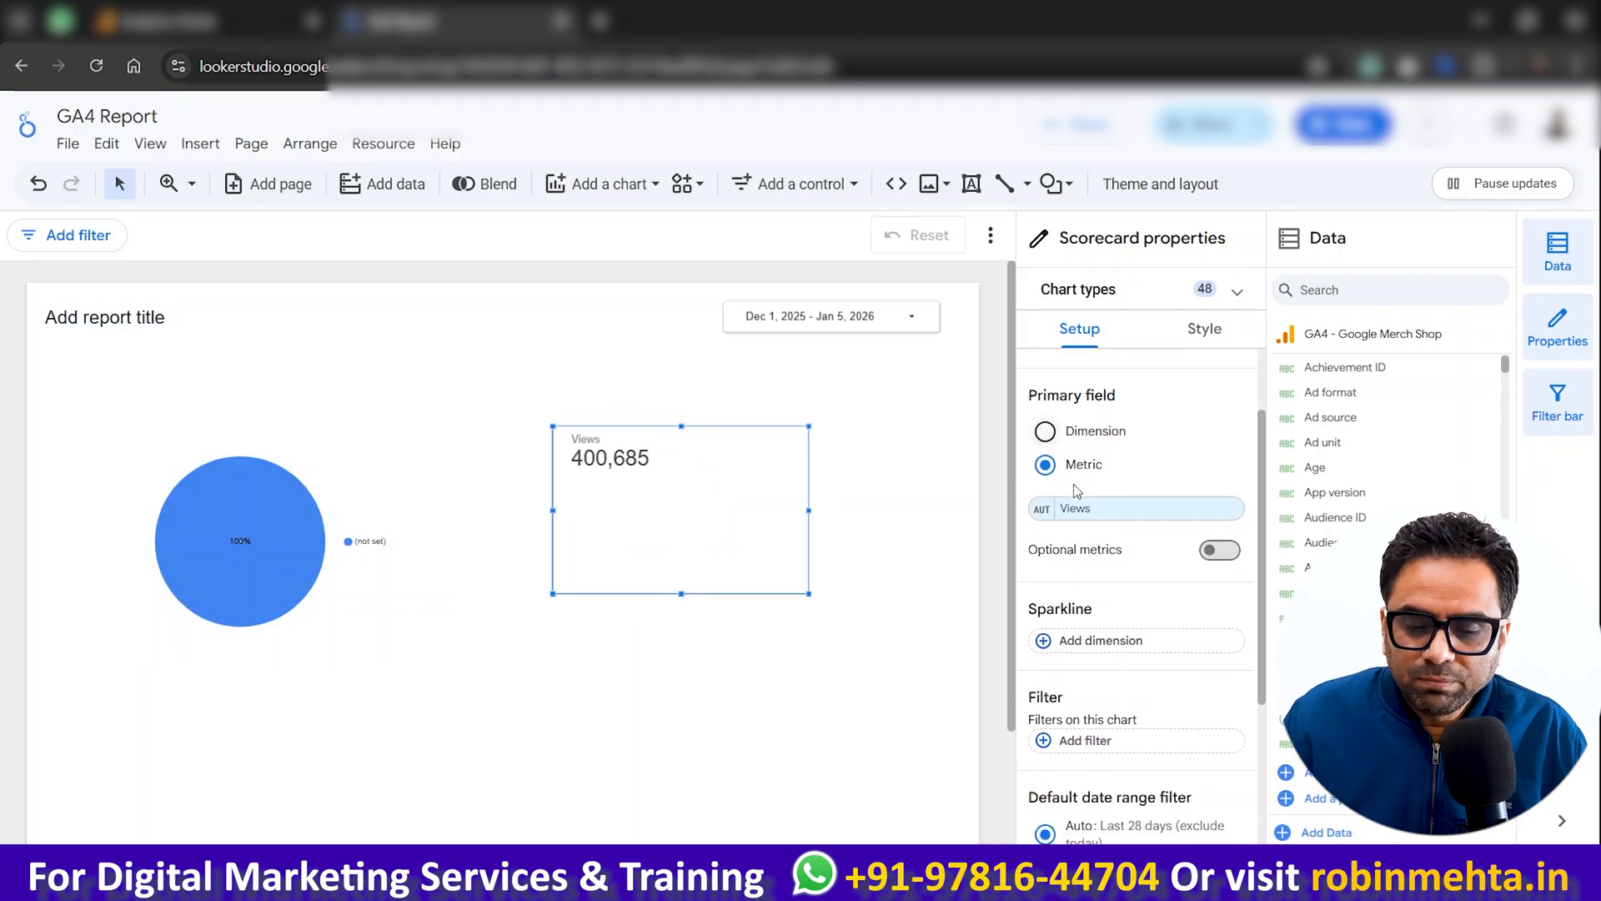
{"action": "left_click", "coordinate": [1084, 511]}
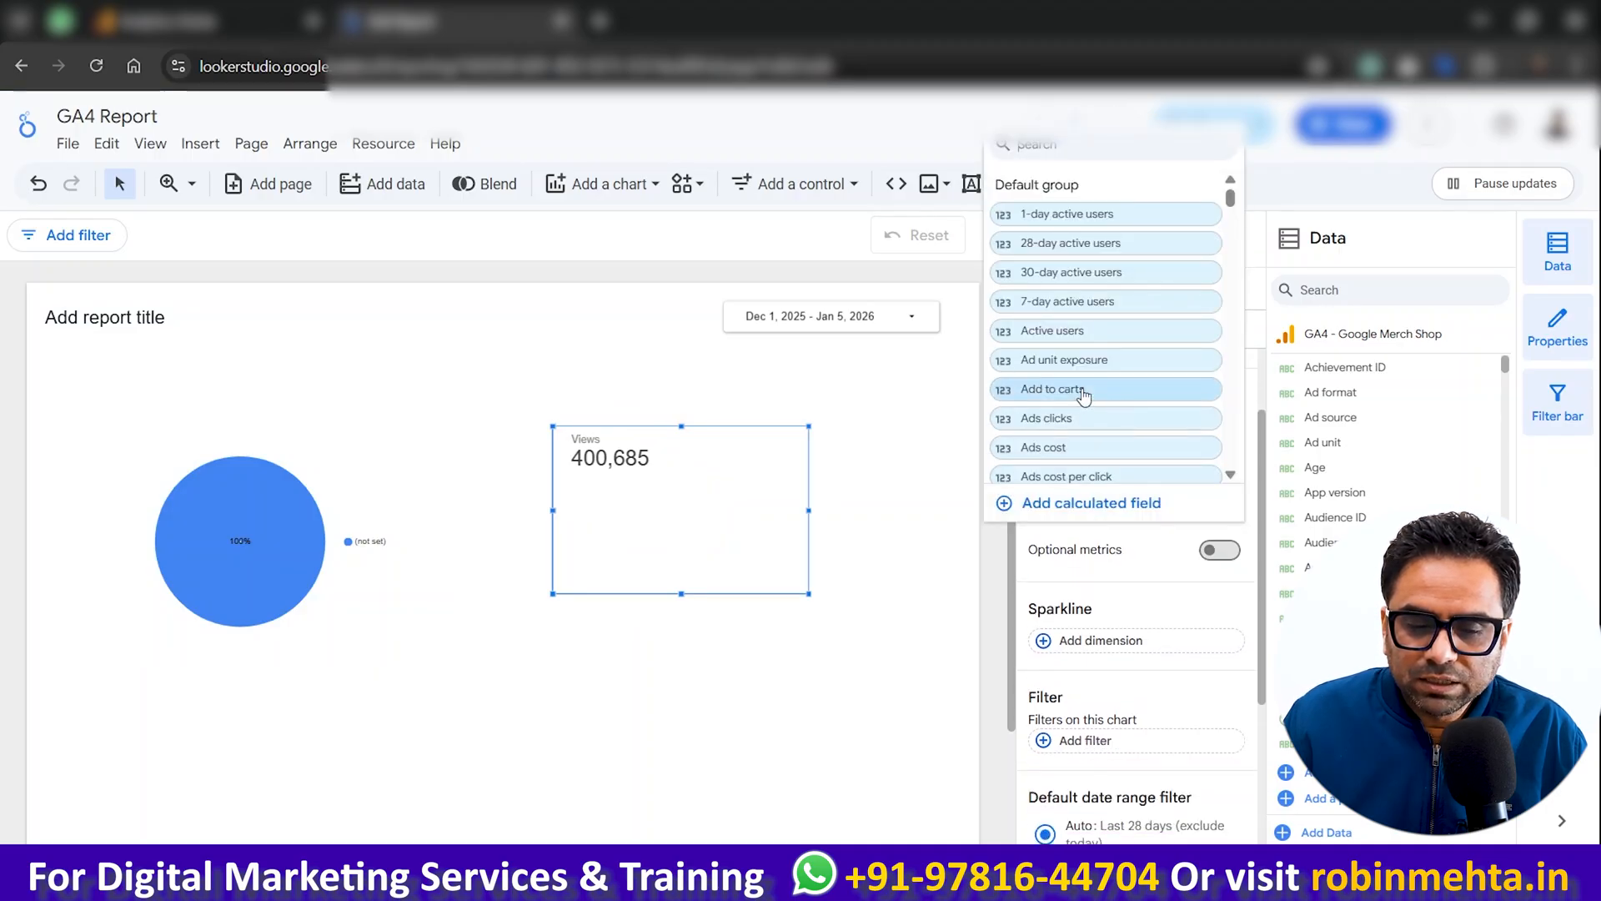
{"action": "scroll", "coordinate": [1086, 428], "scroll_direction": "down", "scroll_amount": 3}
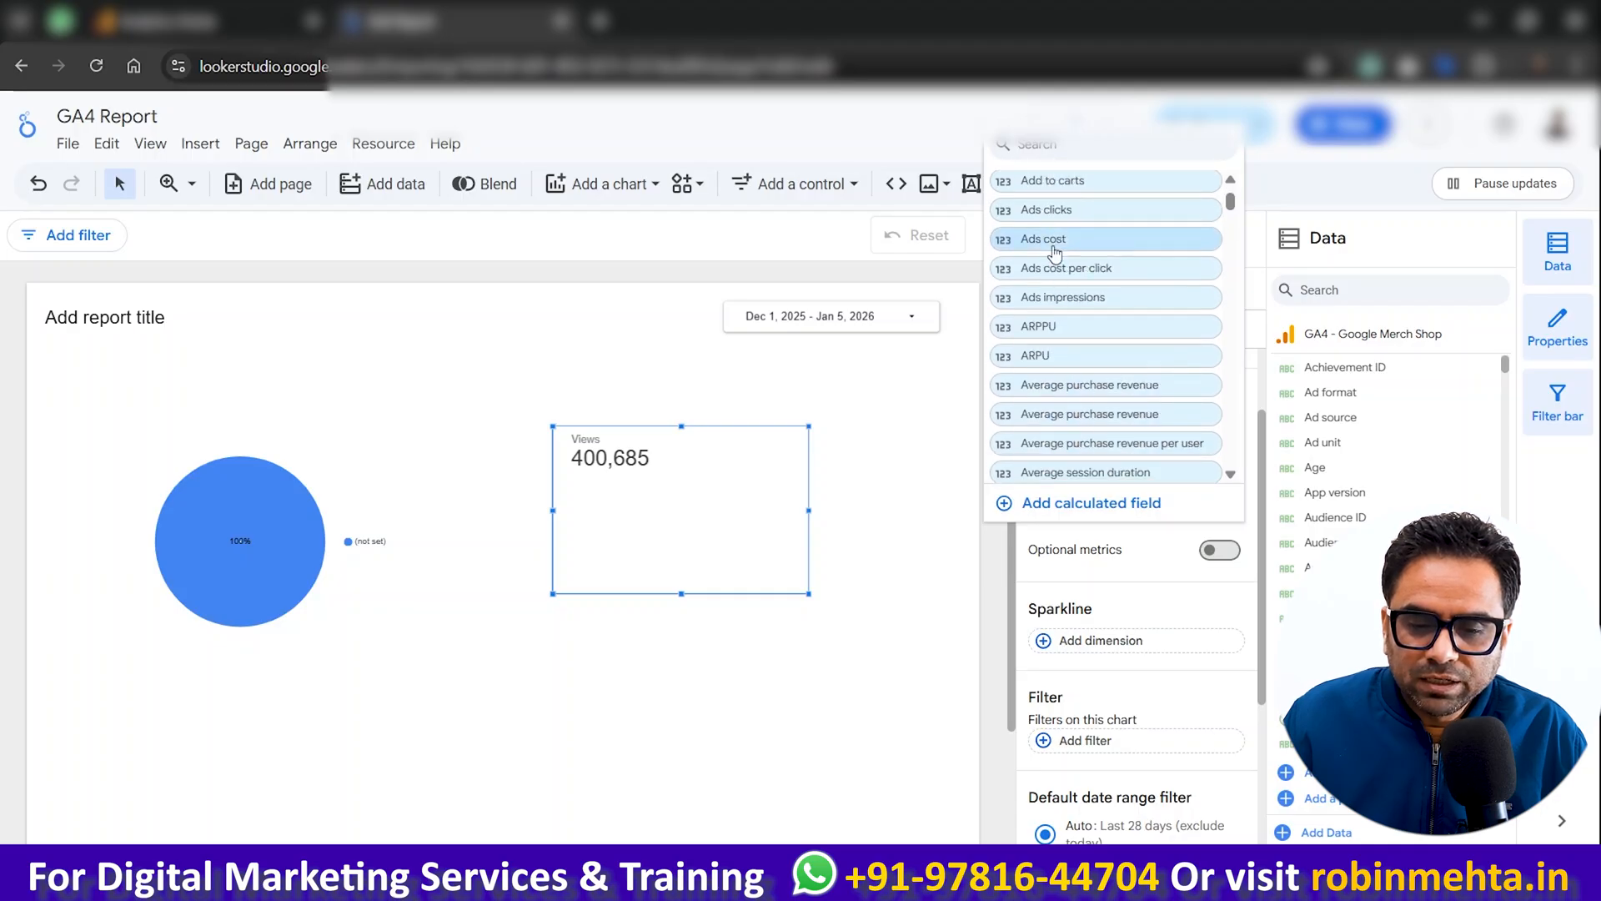
{"action": "left_click", "coordinate": [1056, 212]}
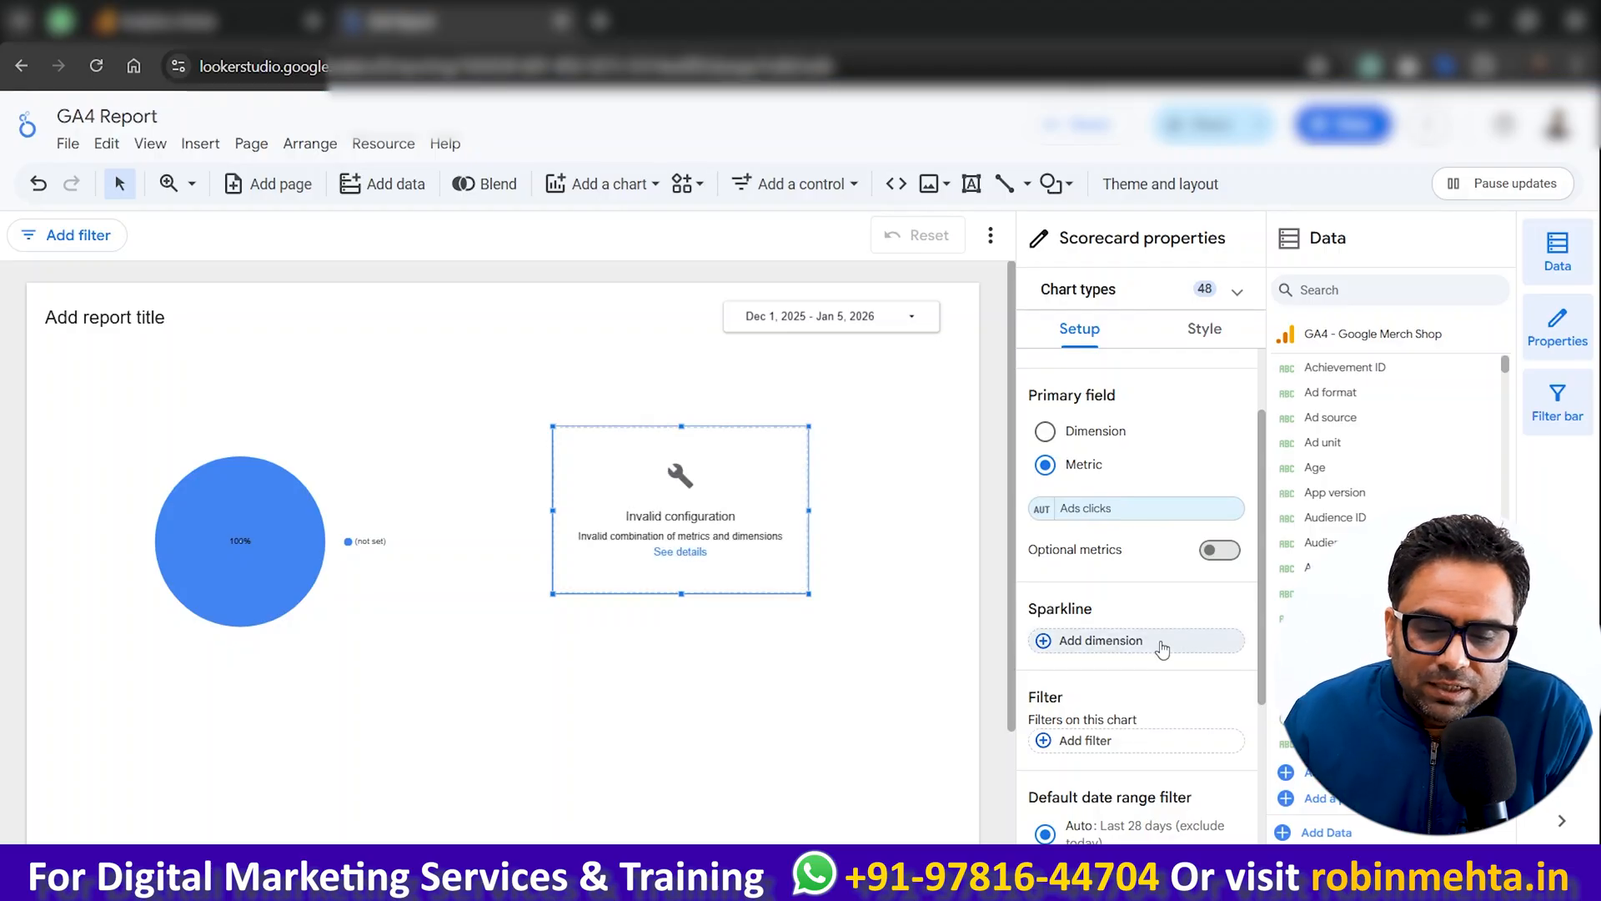
Step: Set the scorecard's primary metric to Active users
{"action": "left_click", "coordinate": [1100, 508]}
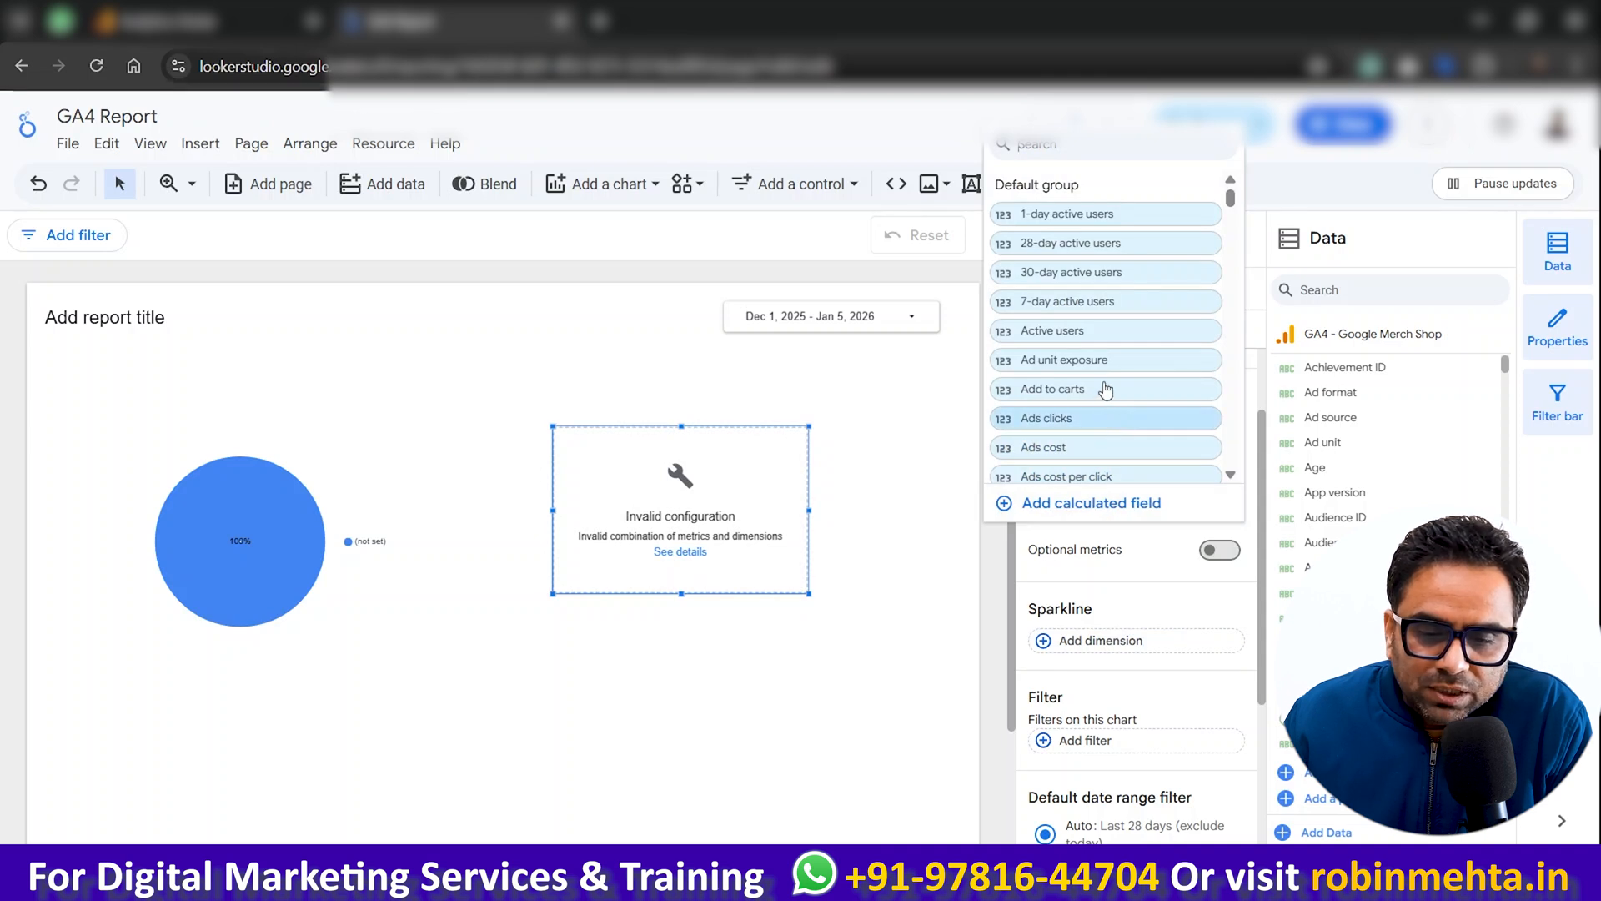
{"action": "left_click", "coordinate": [1087, 332]}
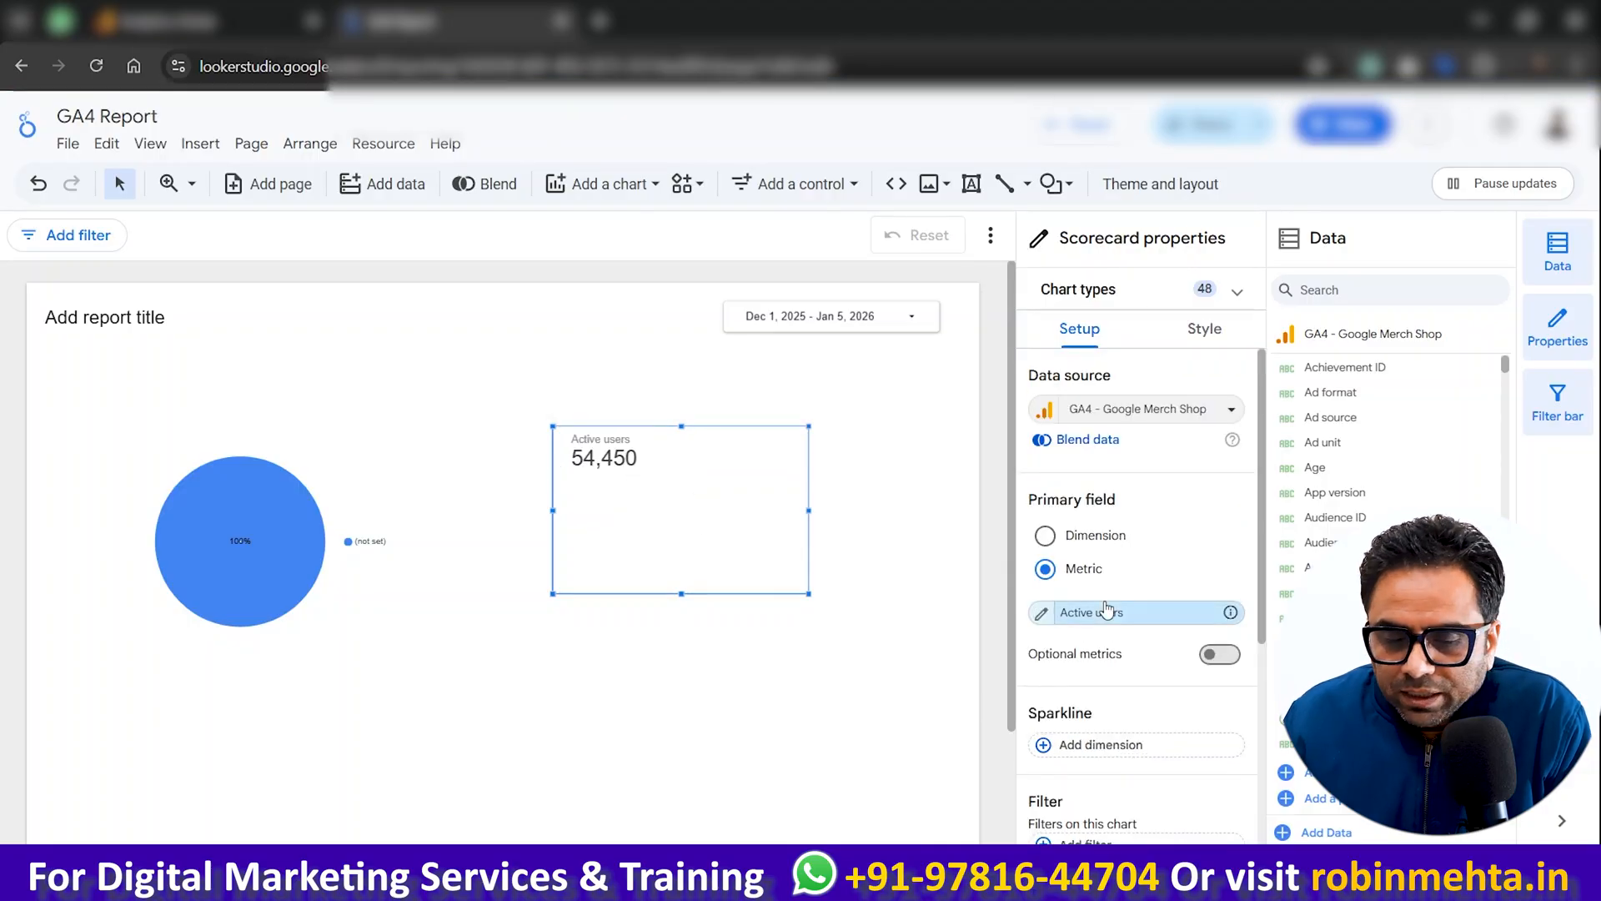
{"action": "scroll", "coordinate": [1104, 611], "scroll_direction": "down", "scroll_amount": 3}
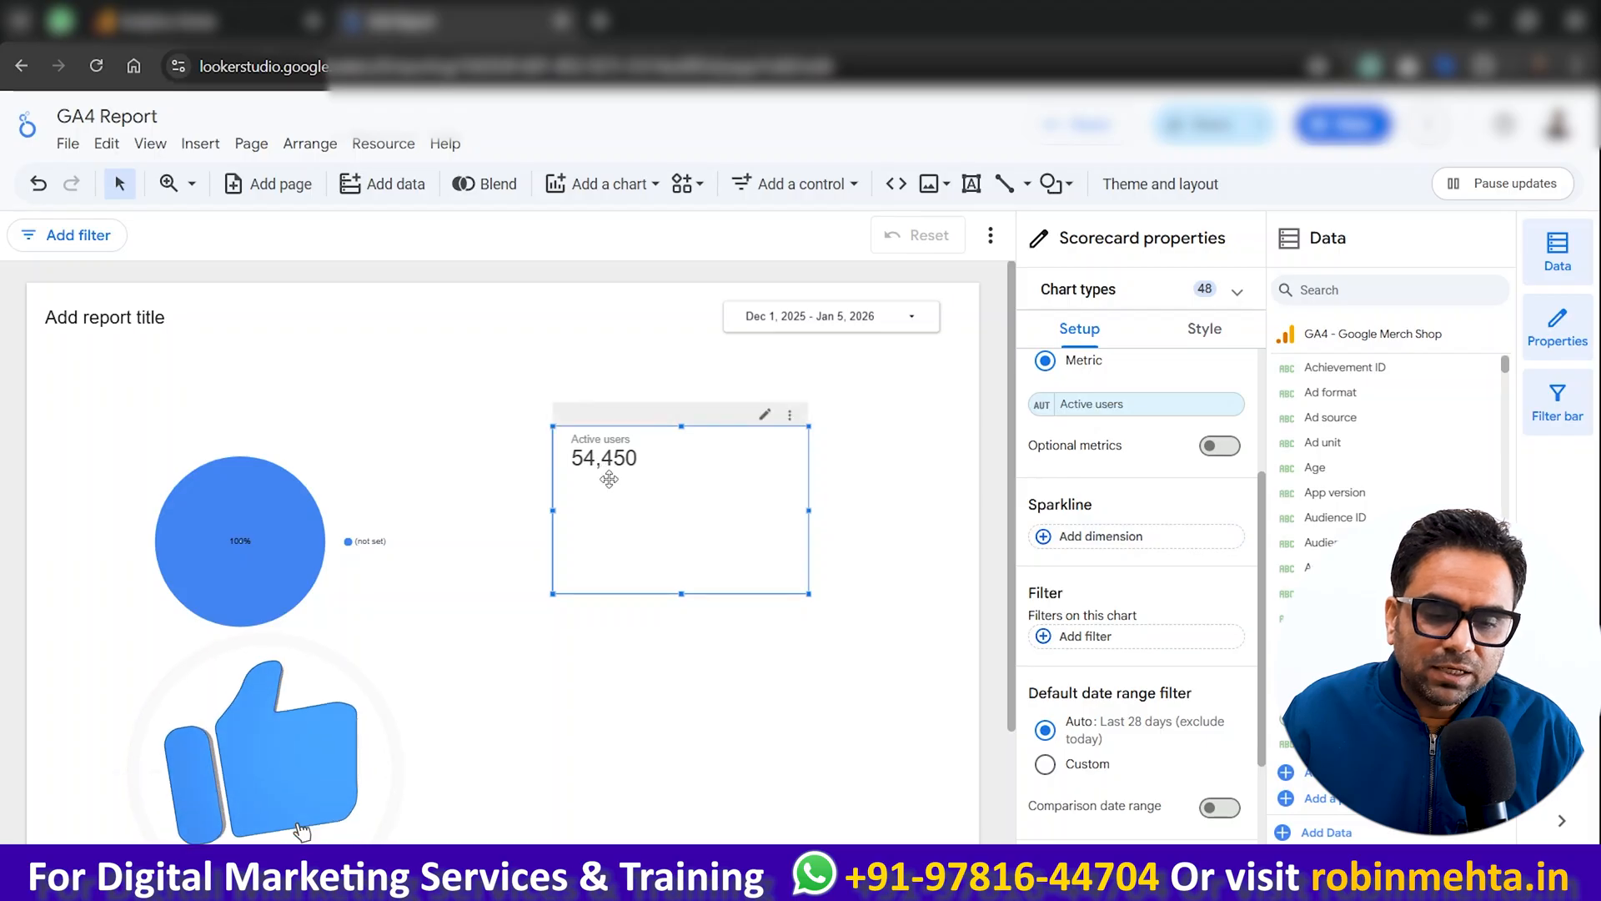
Step: Move the scorecard and the pie chart up and to the left, keeping them side by side below the report title
{"action": "left_click_drag", "start_coordinate": [609, 478], "coordinate": [481, 391]}
{"action": "left_click_drag", "start_coordinate": [275, 527], "coordinate": [231, 503]}
{"action": "left_click_drag", "start_coordinate": [600, 400], "coordinate": [568, 450]}
Step: Look through the chart, control and element types that can be inserted into the report
{"action": "left_click", "coordinate": [200, 145]}
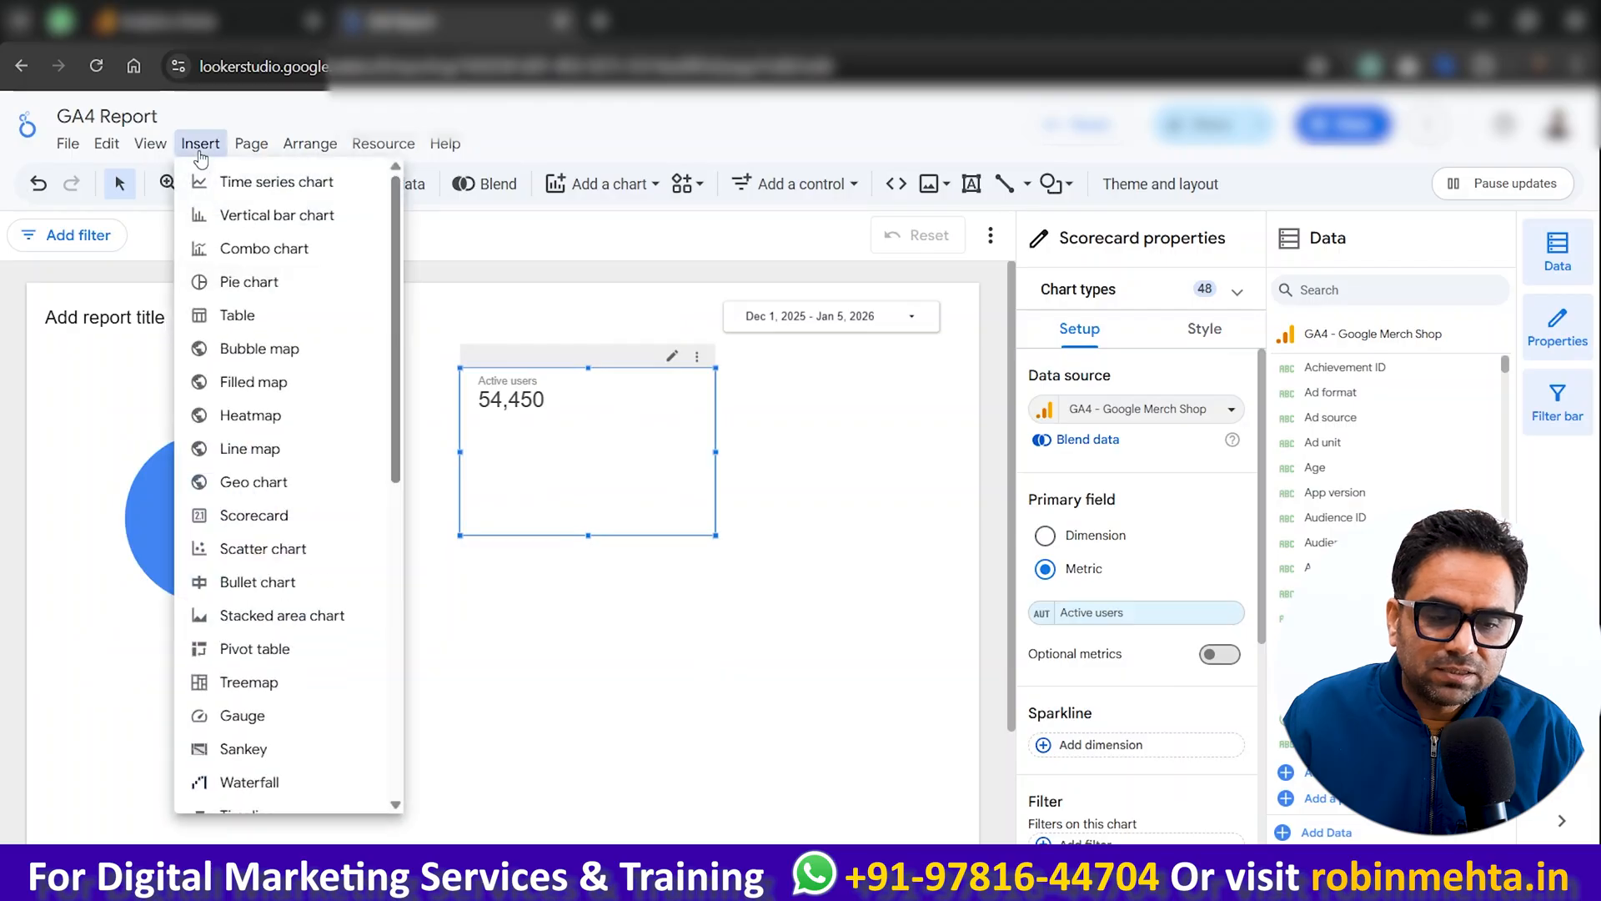
{"action": "scroll", "coordinate": [268, 538], "scroll_direction": "down", "scroll_amount": 8}
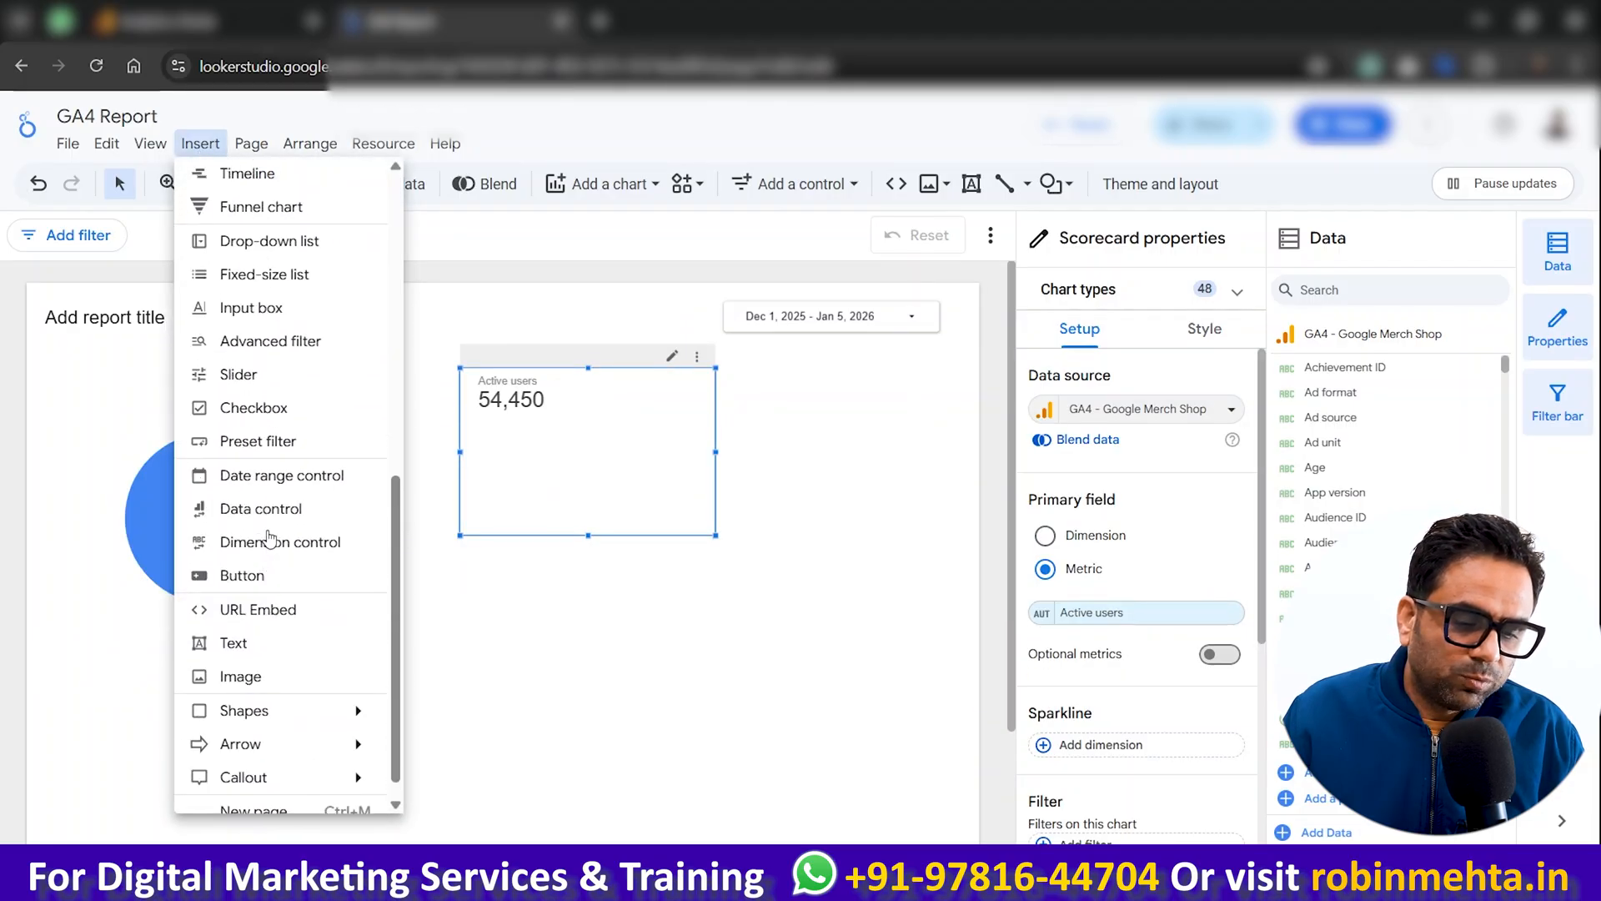
{"action": "scroll", "coordinate": [232, 384], "scroll_direction": "up", "scroll_amount": 8}
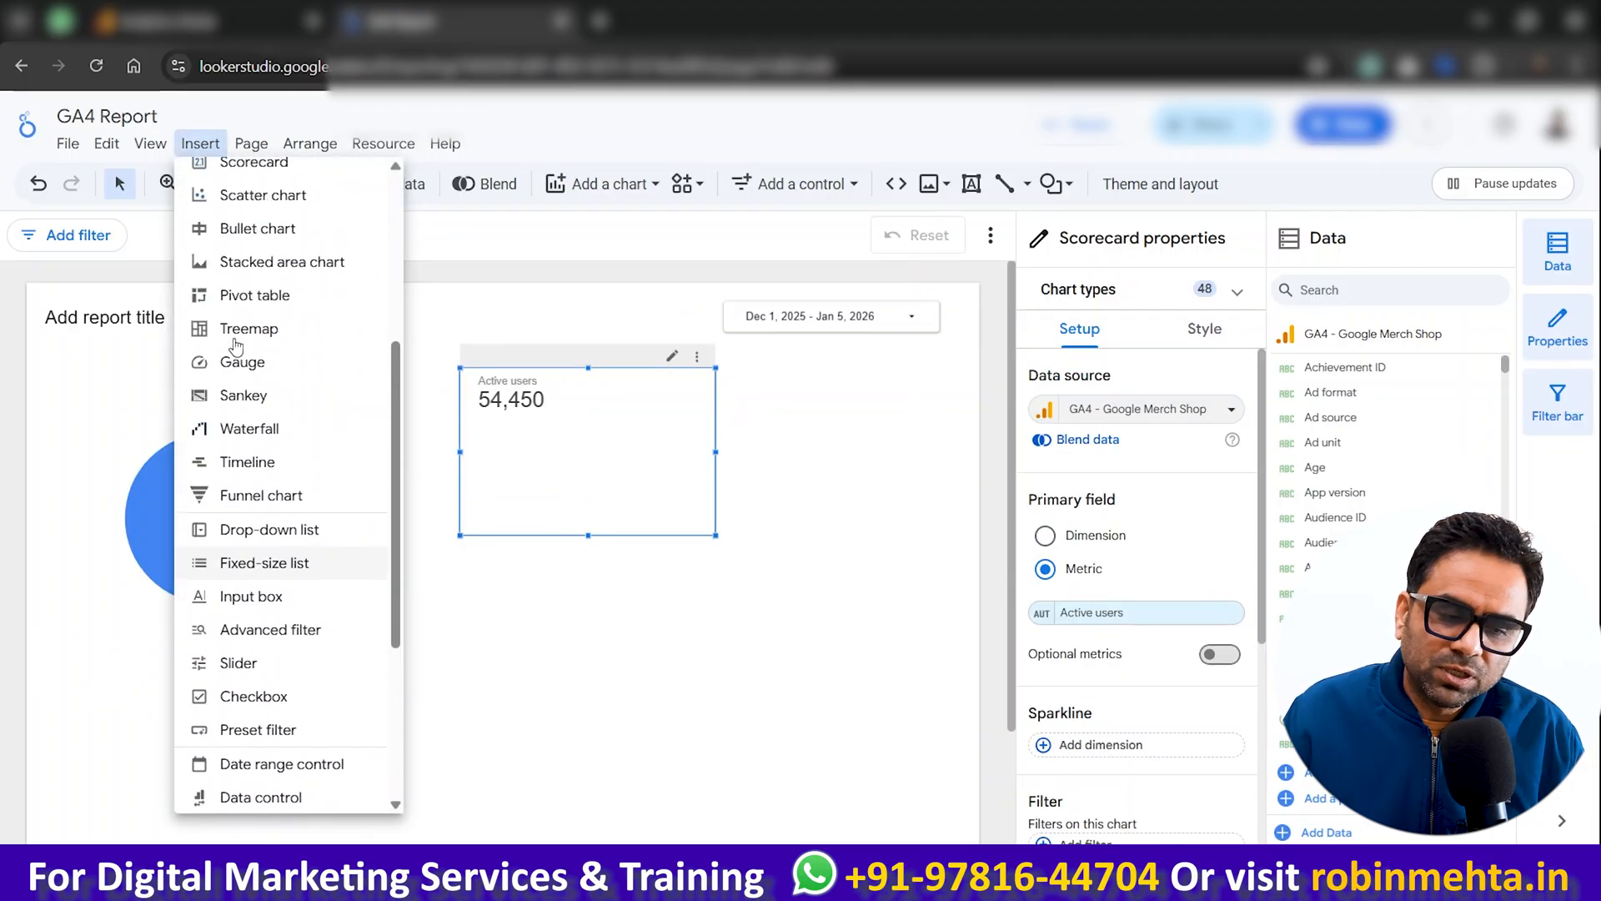